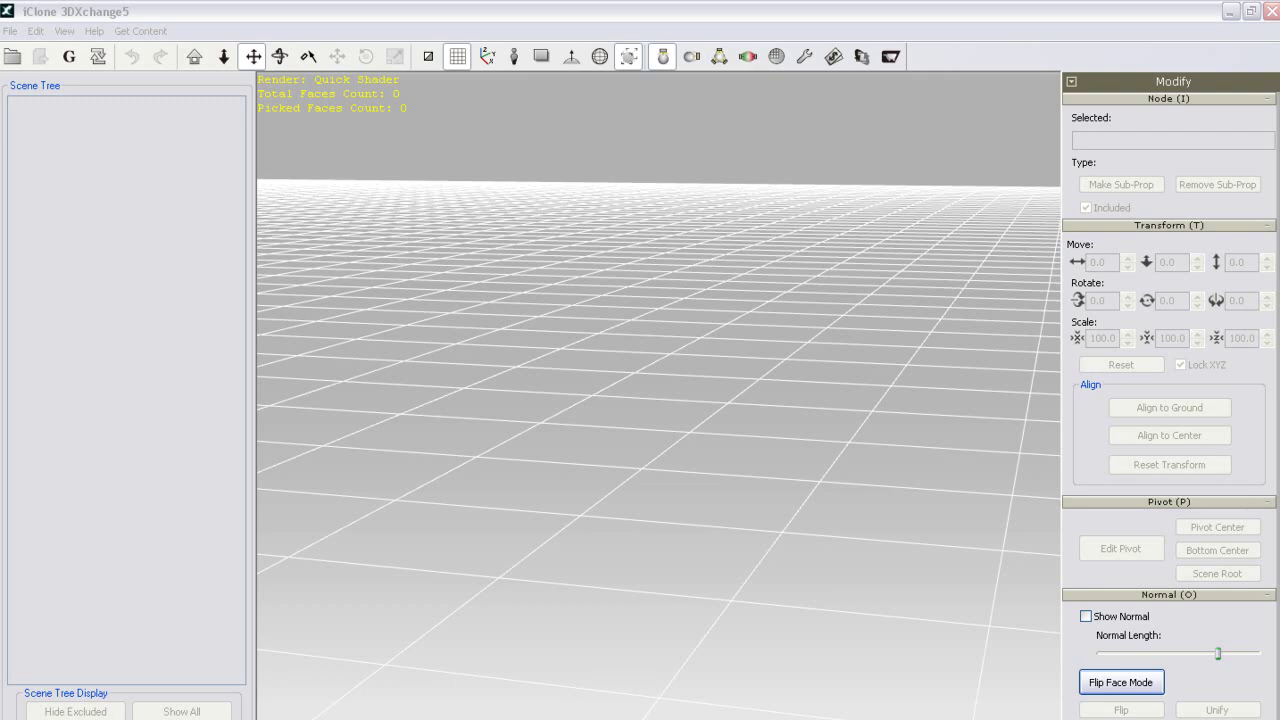
- Drag Templar_T-Pose.FBX from the Templar folder into the scene and accept the FBX import settings
key(alt+Tab)
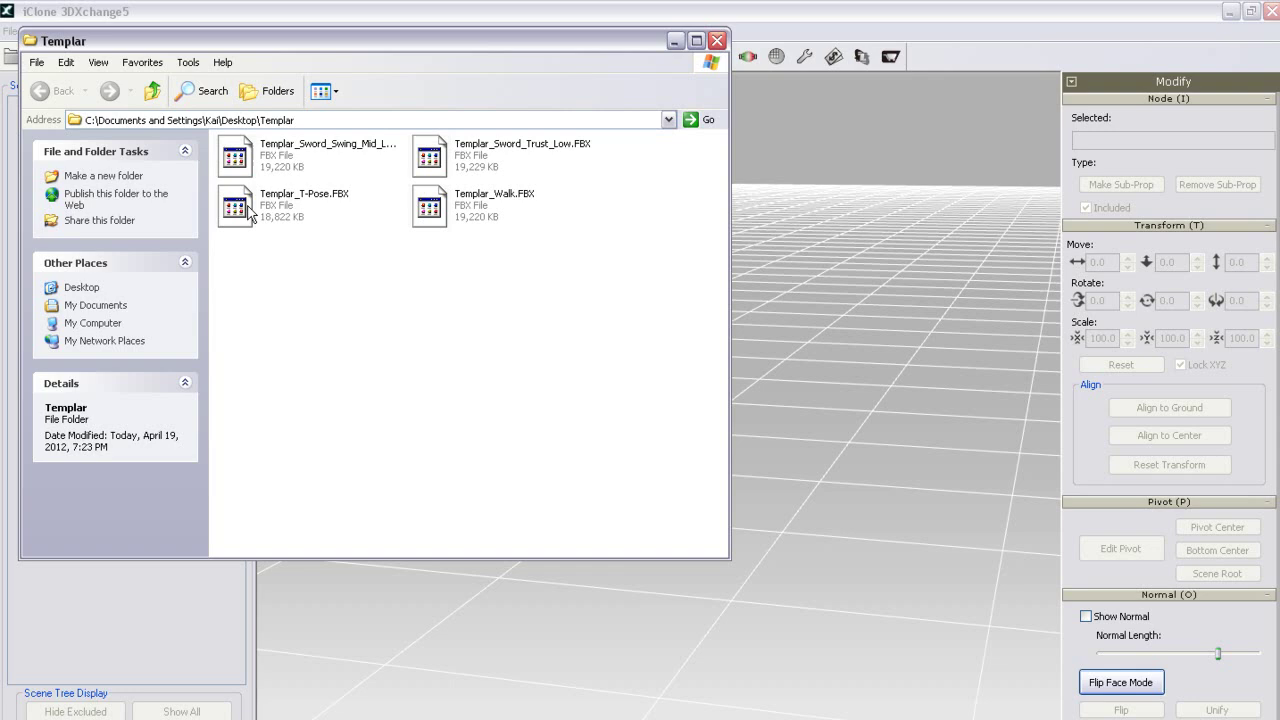
click(250, 213)
drag(250, 215, 865, 505)
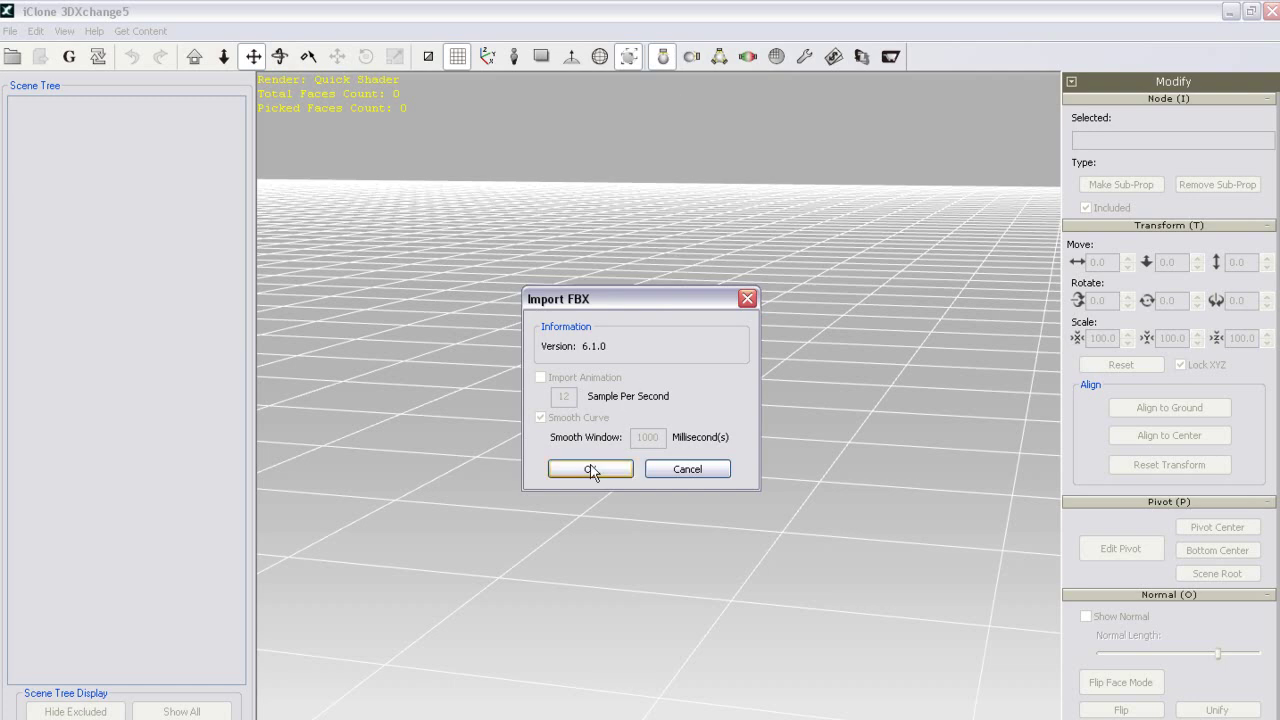
click(590, 470)
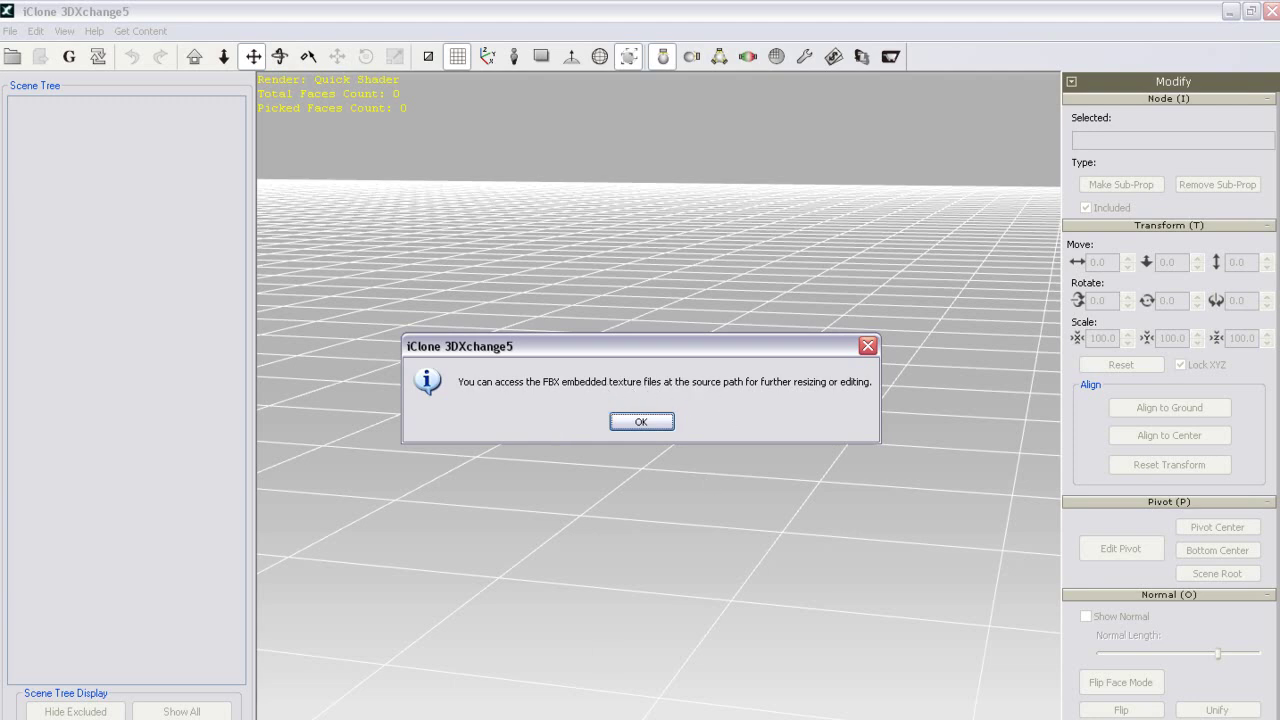
- Check the new Templar_T-Pose.fbm texture folder, then return to 3DXchange with the loaded knight
key(alt+Tab)
click(283, 260)
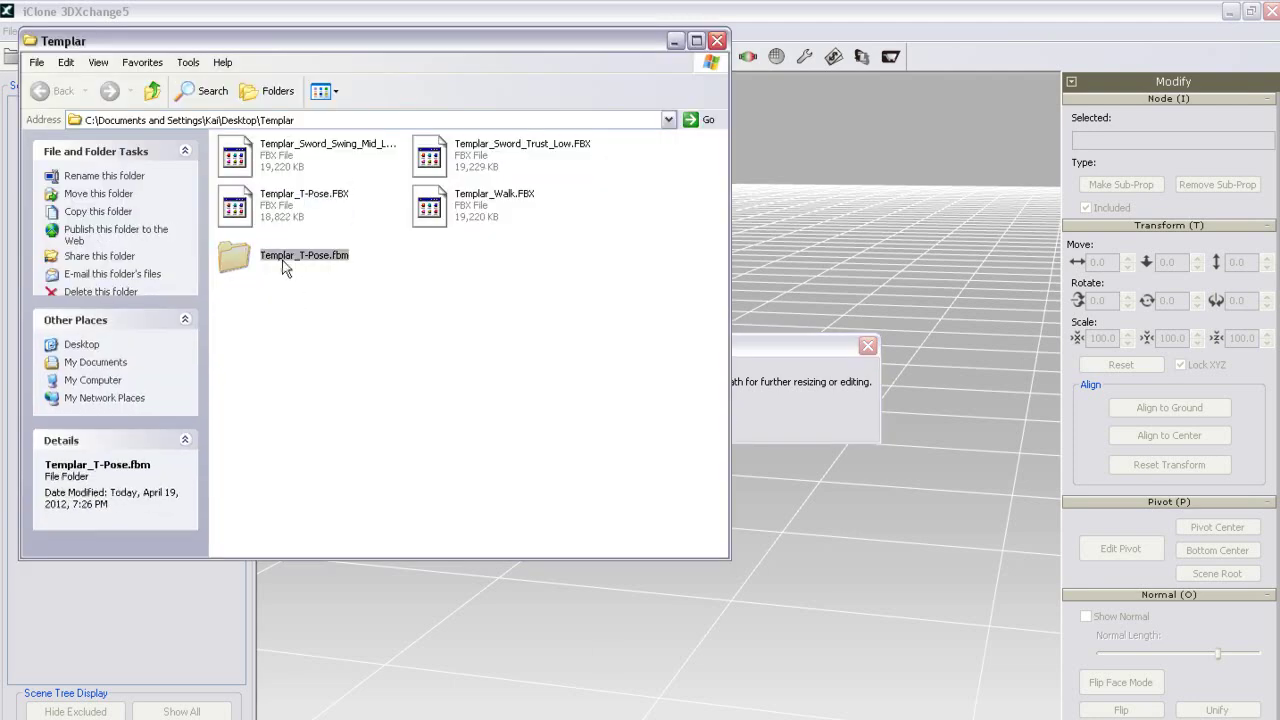
click(290, 208)
click(812, 22)
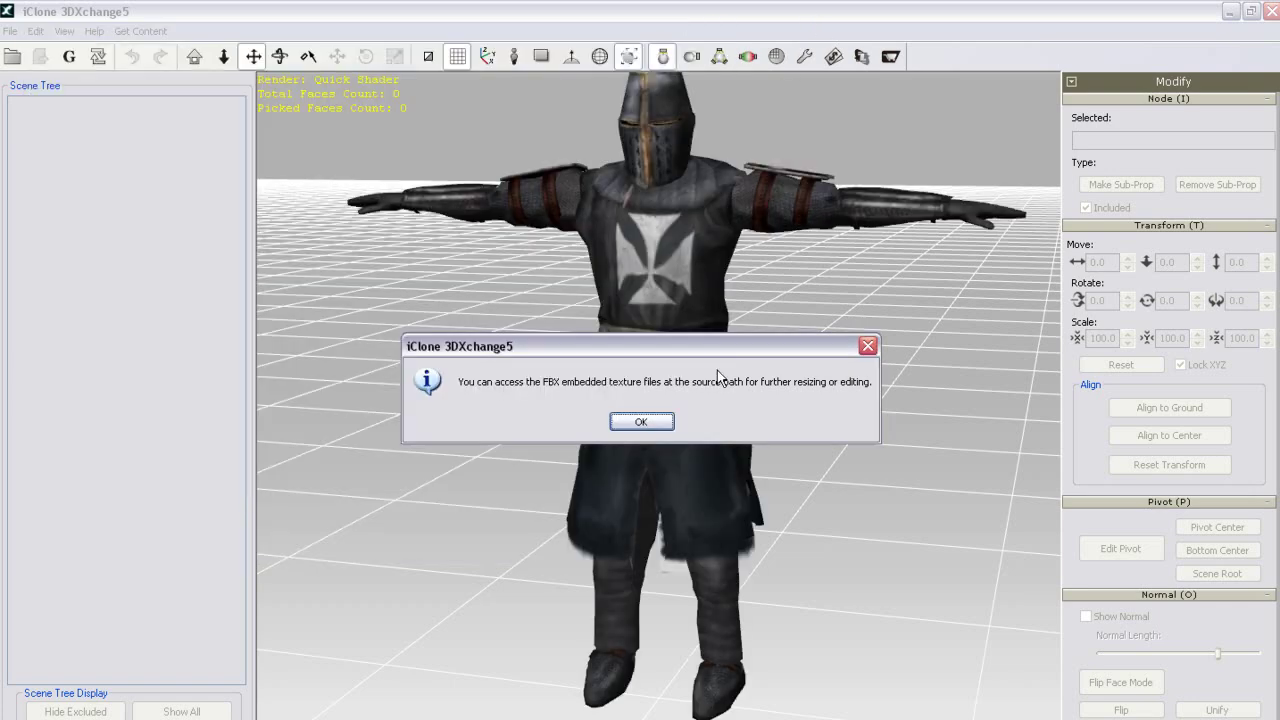
- Dismiss the embedded texture notice and convert the knight to a non-standard character
click(645, 422)
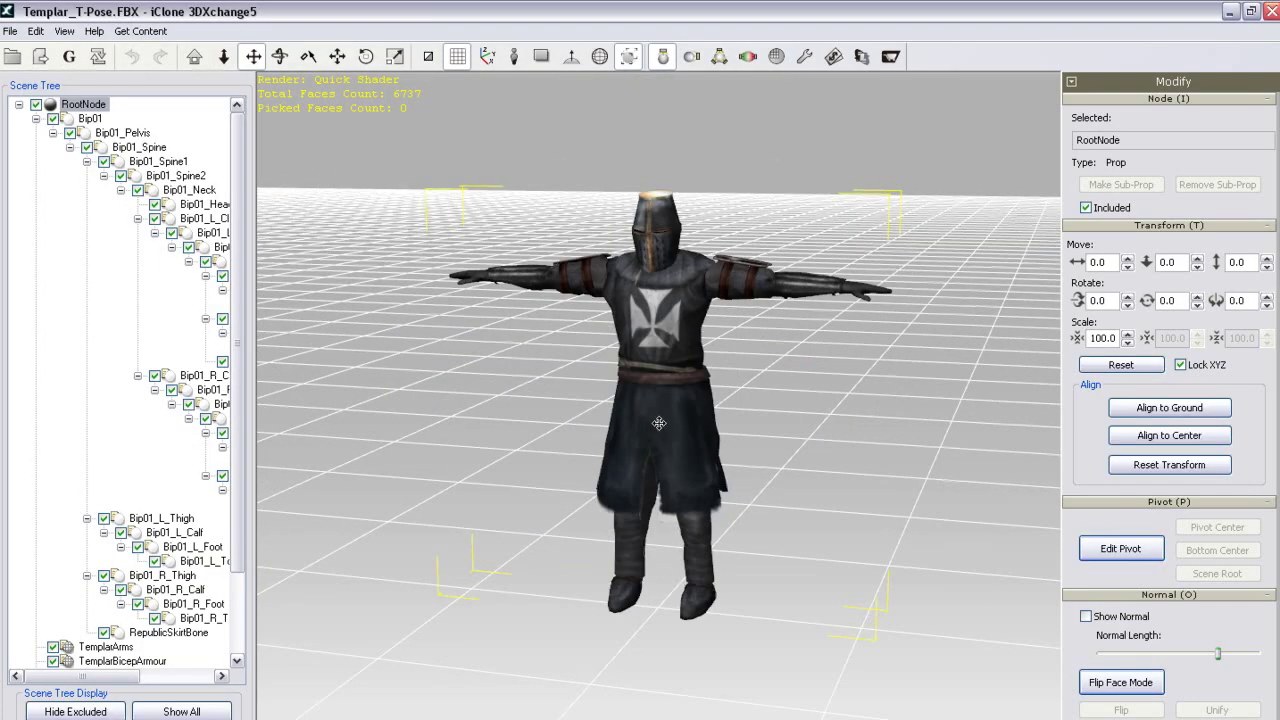
right_drag(877, 401, 820, 418)
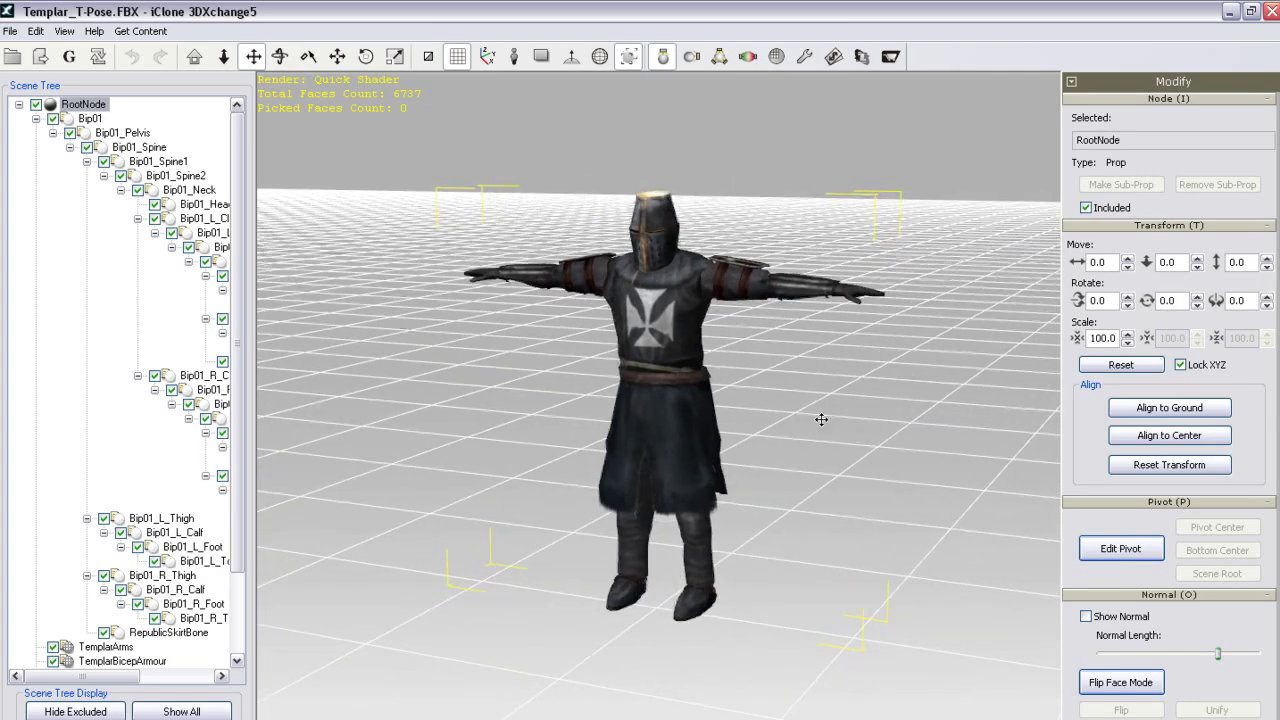
drag(1278, 250, 1278, 500)
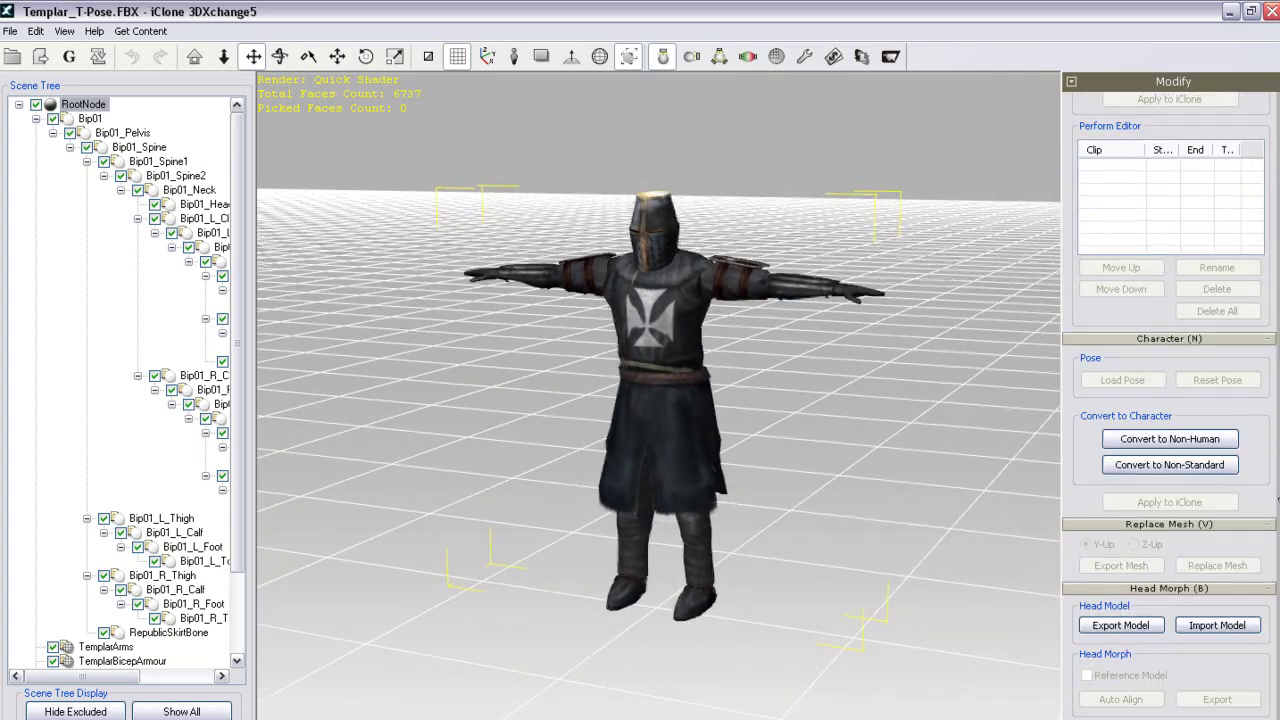
click(1170, 465)
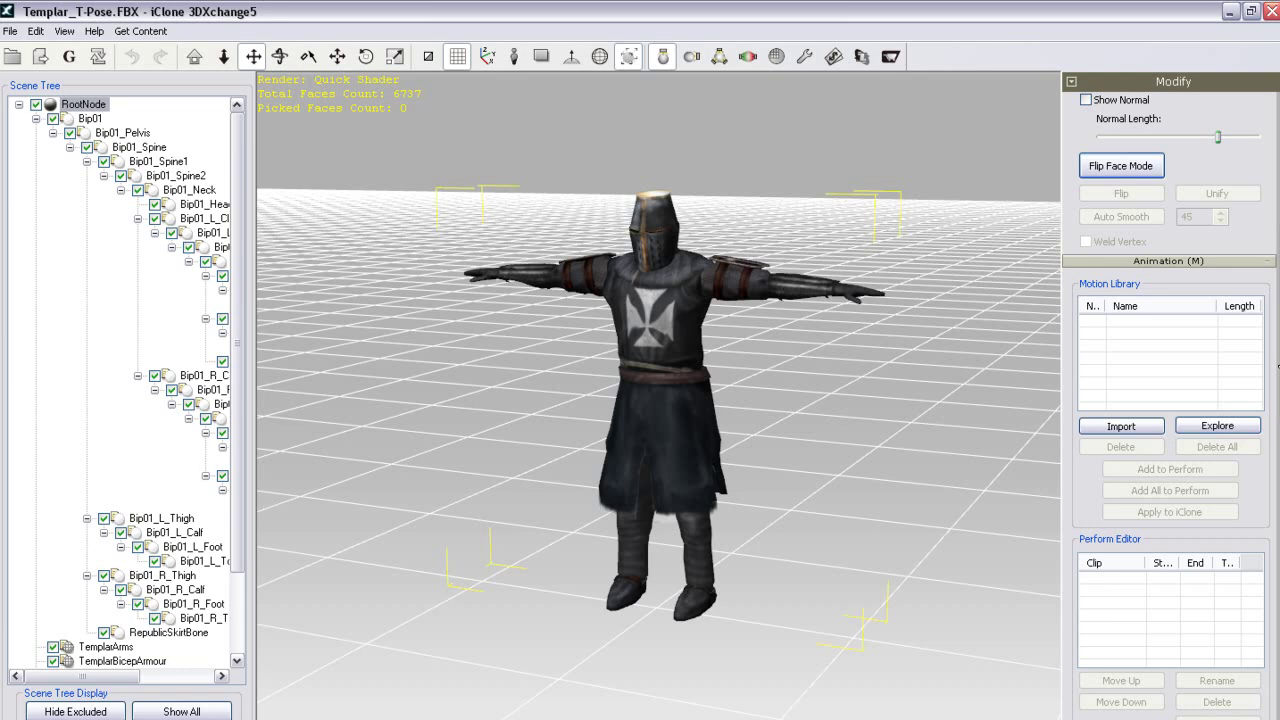
- Import the Templar sword swing, sword thrust and walk FBX motions into the Motion Library
click(1121, 426)
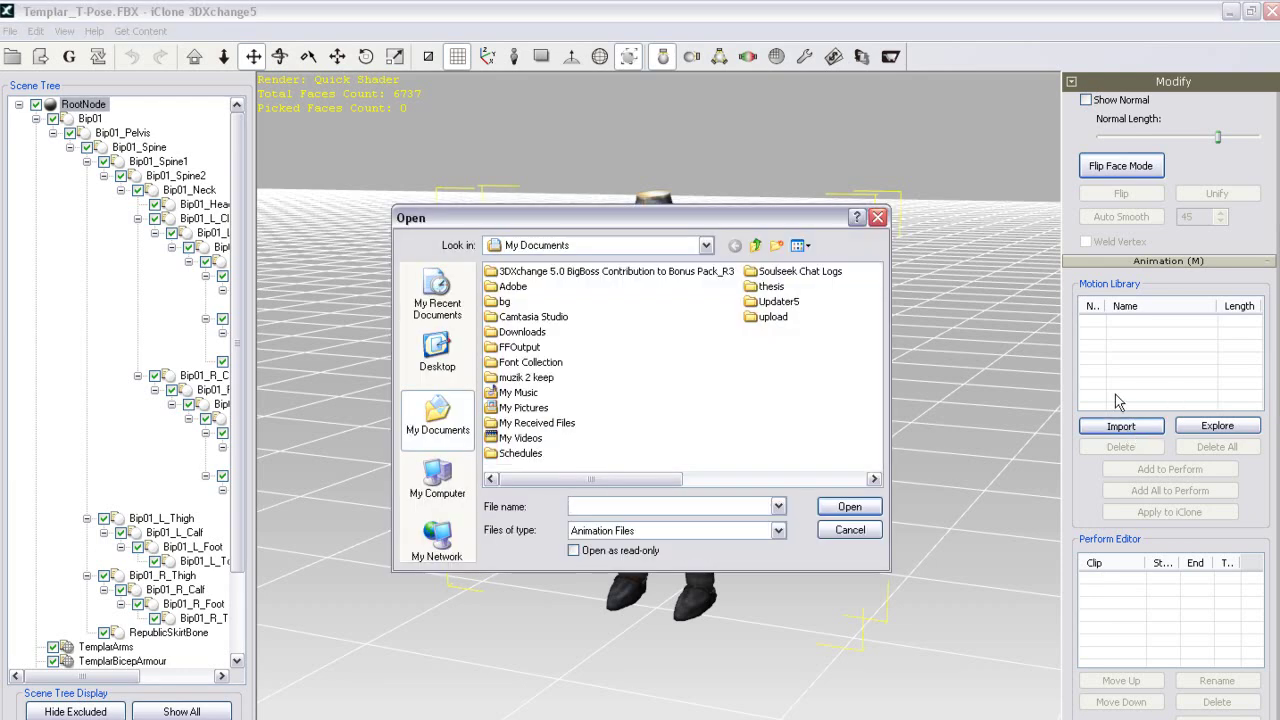
click(750, 248)
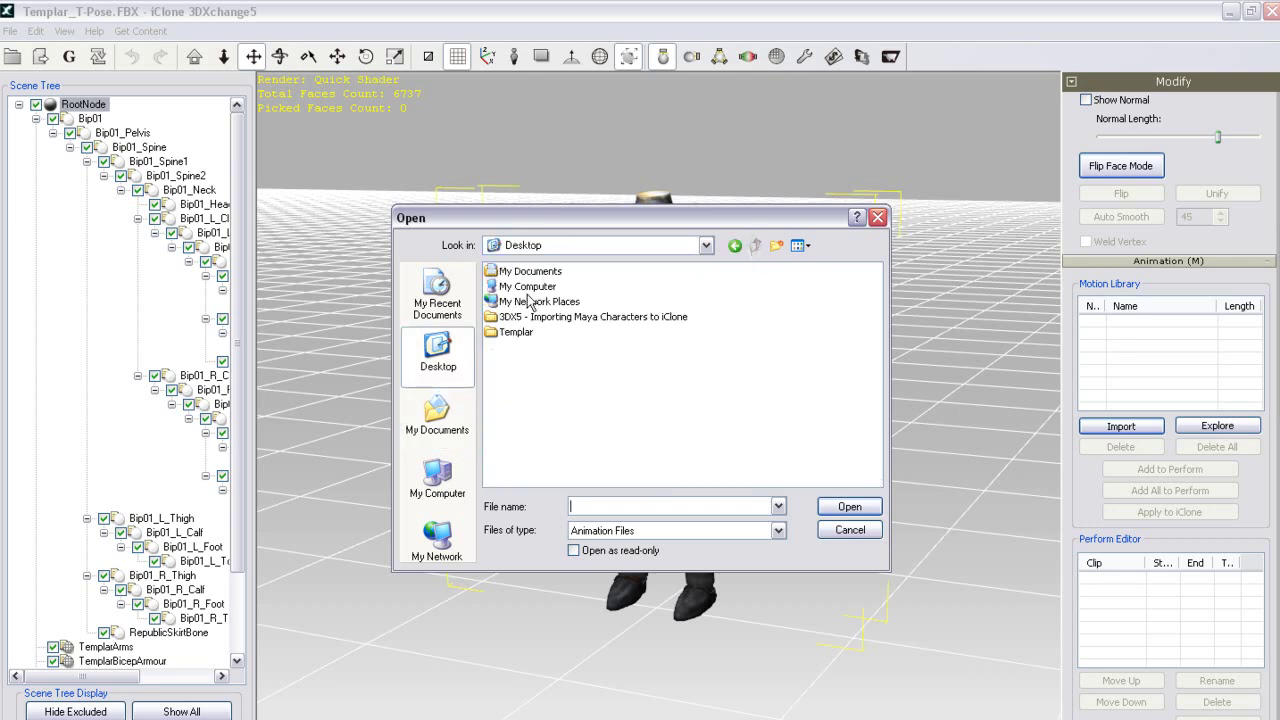
double_click(515, 332)
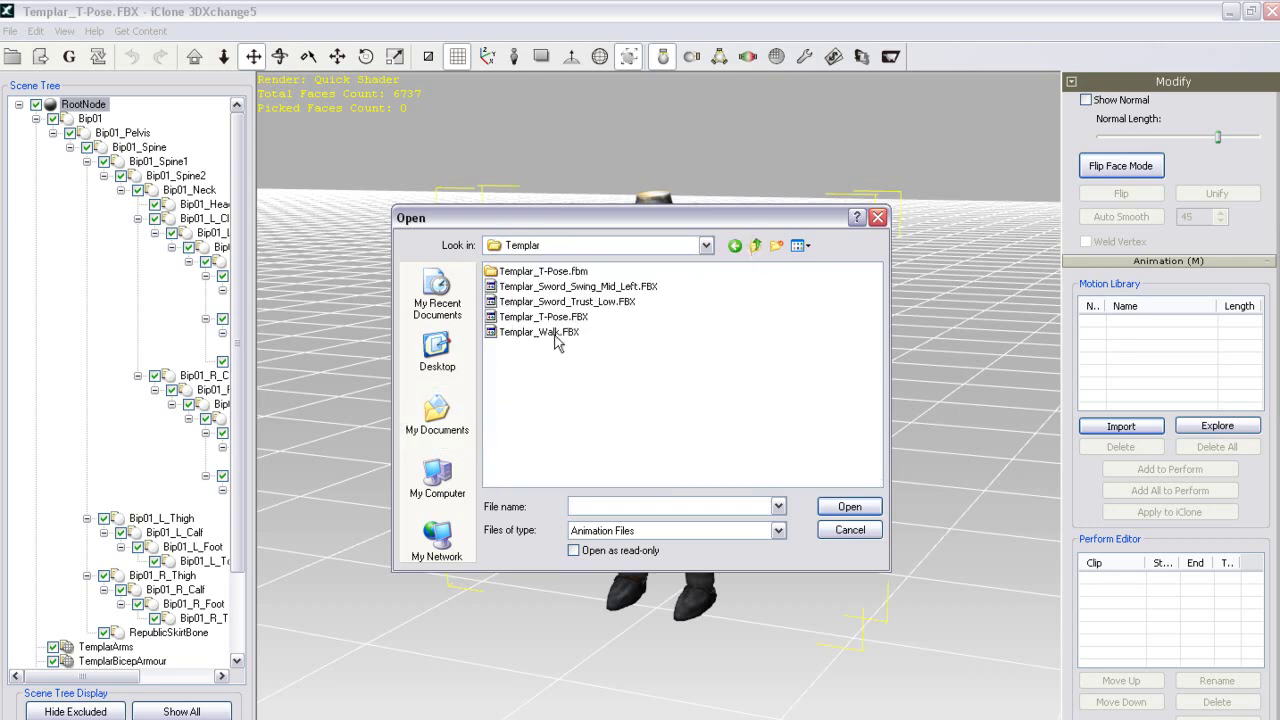
click(543, 287)
ctrl+click(551, 302)
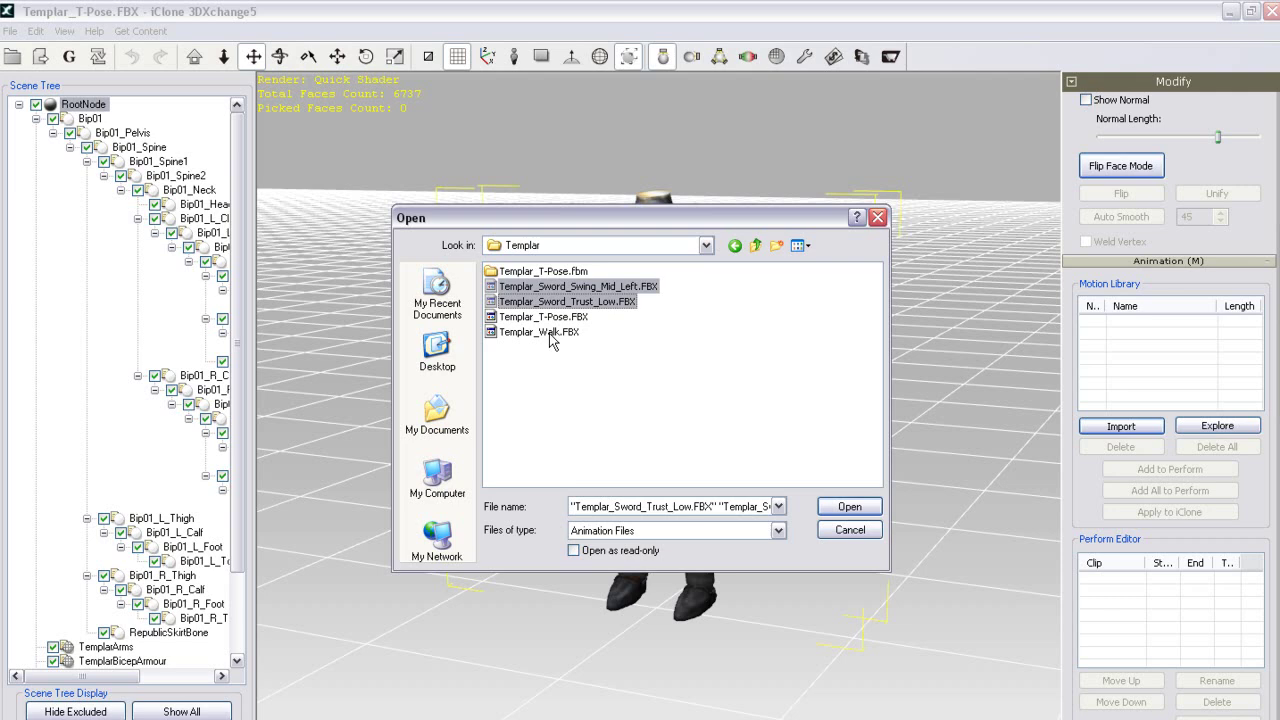
ctrl+click(553, 332)
click(848, 507)
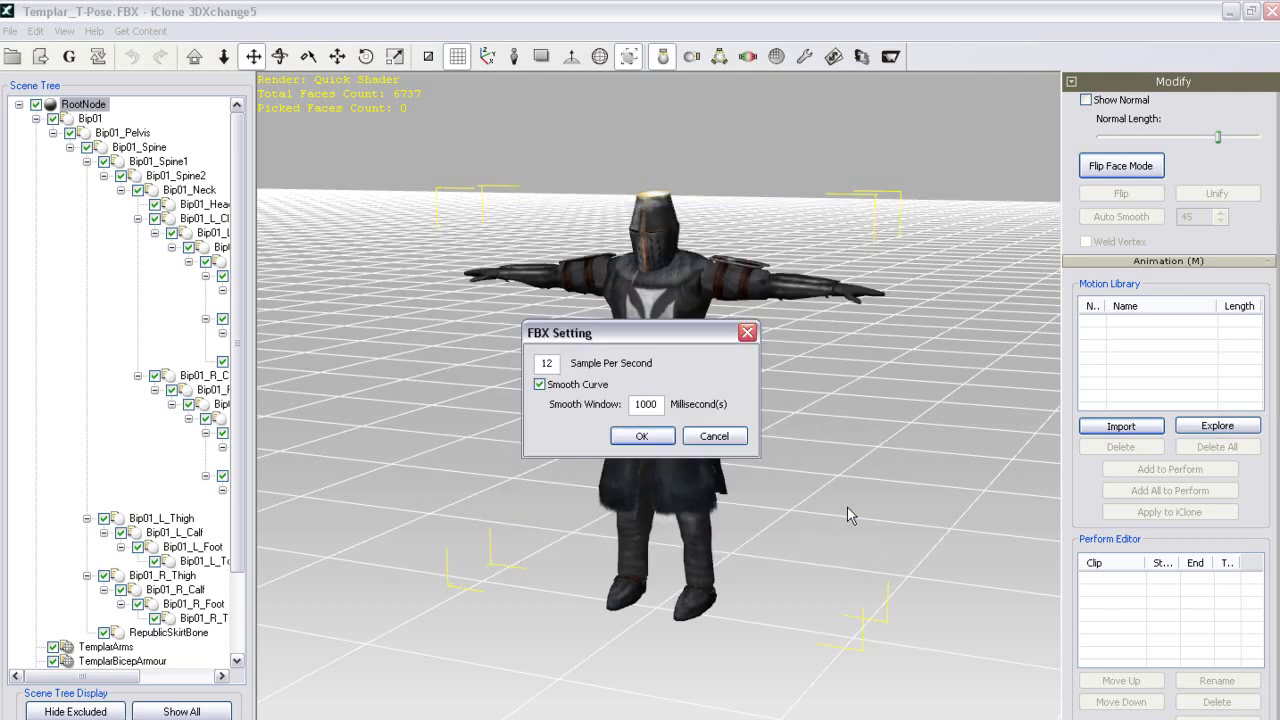
click(643, 438)
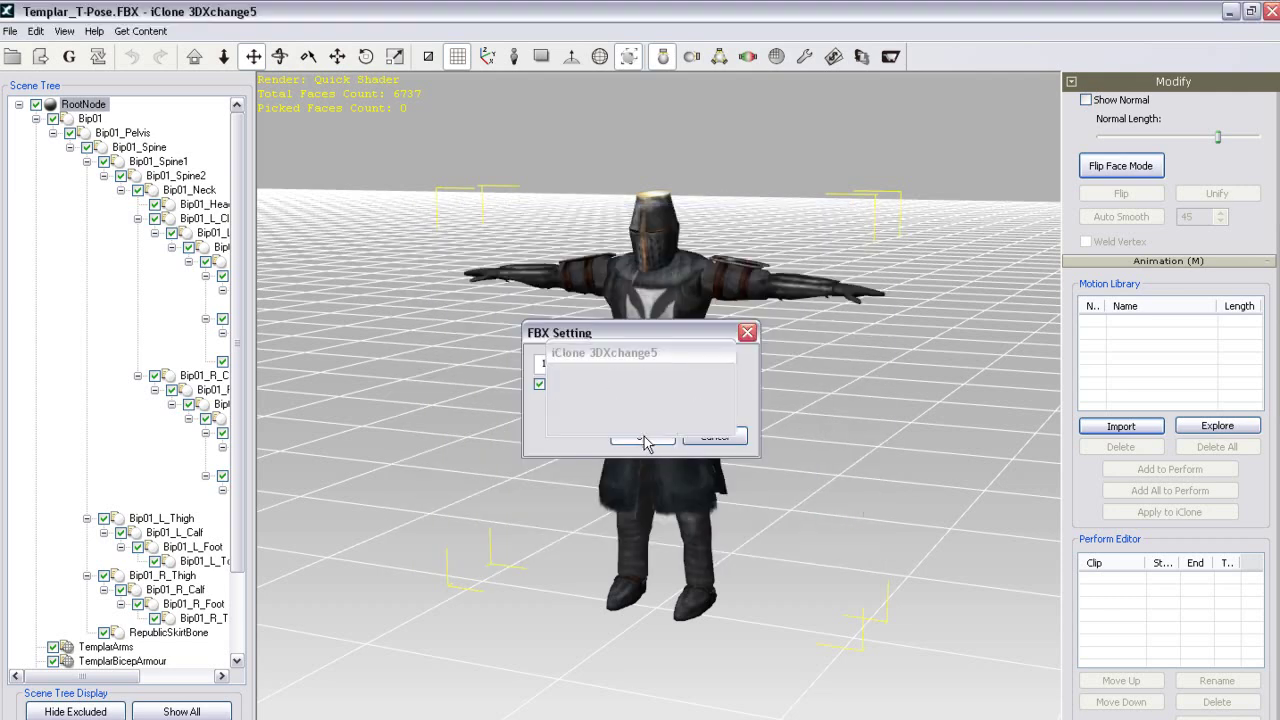
click(643, 438)
click(645, 440)
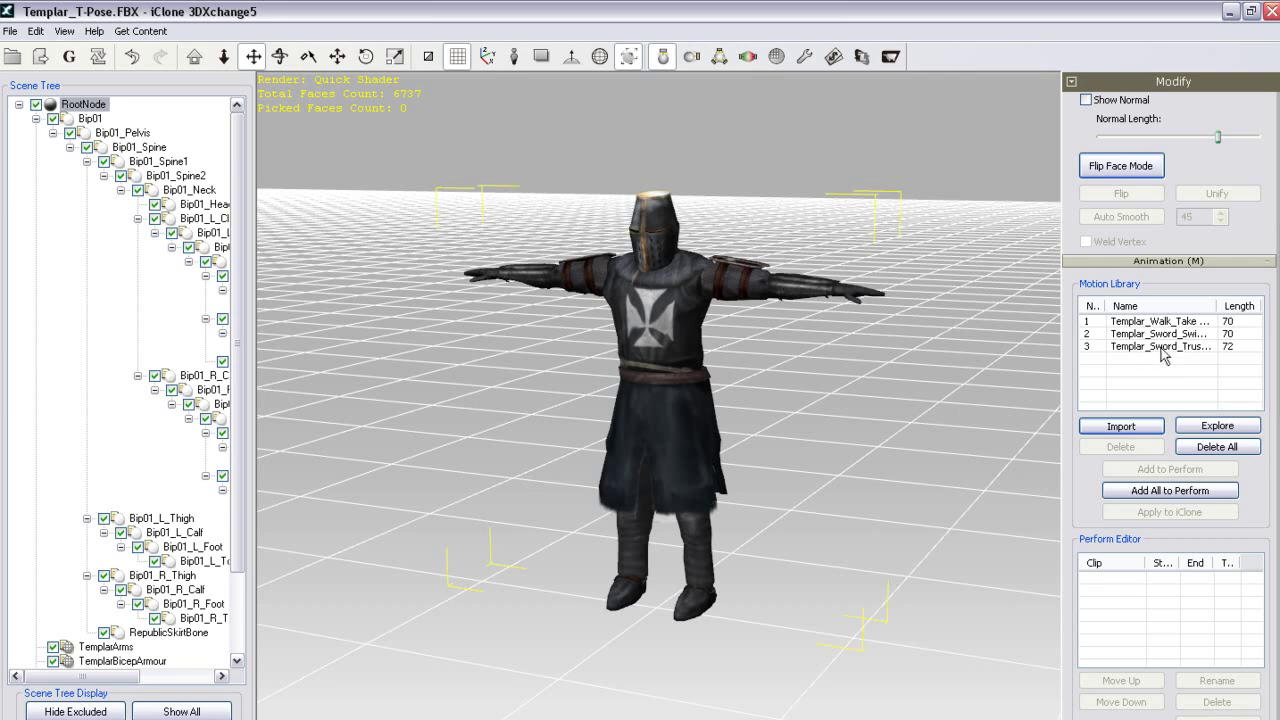
- Apply the 3ds Max Biped_Type2 bone mapping preset so all of the knight's bones are mapped
scroll(1254, 289, down, 5)
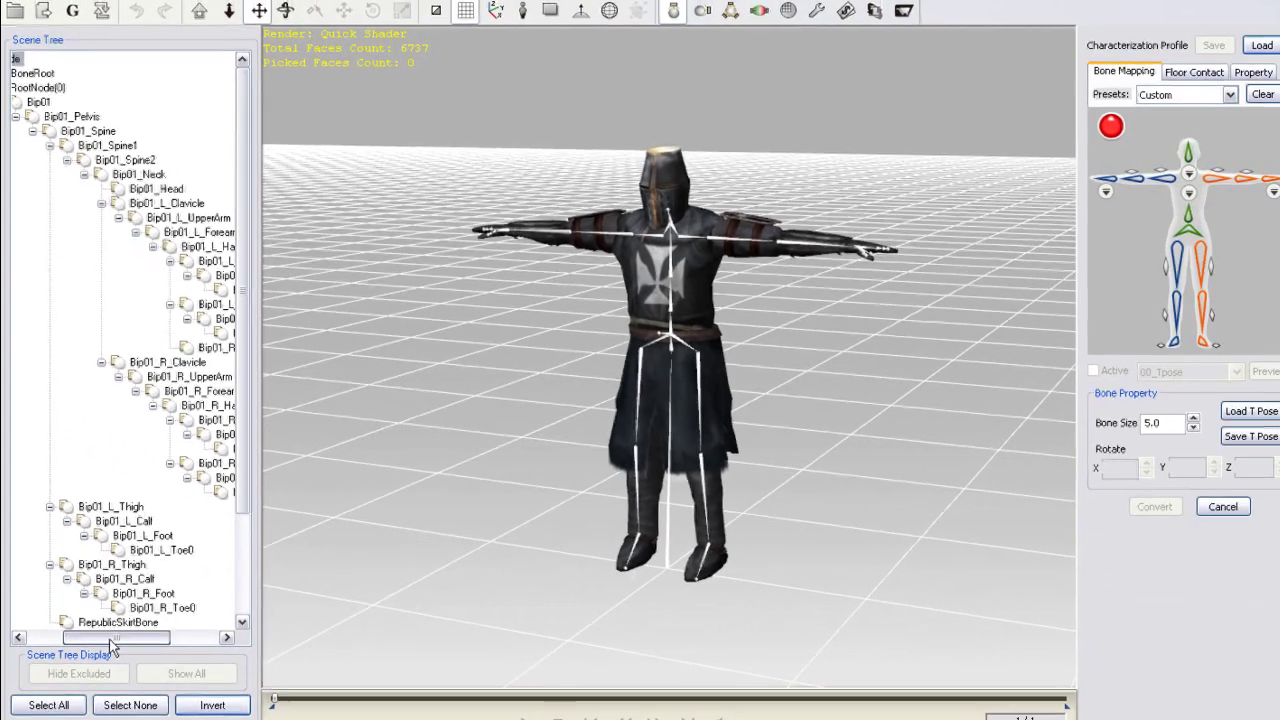
drag(100, 632, 145, 640)
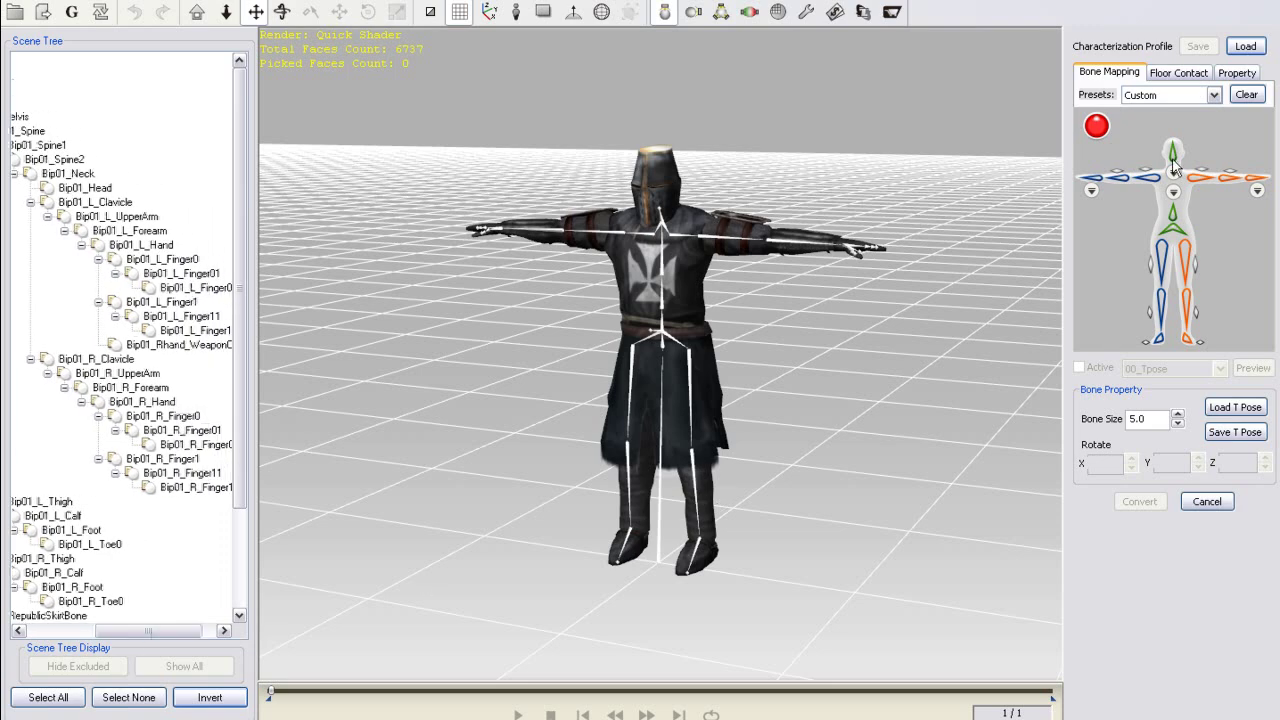
click(1214, 94)
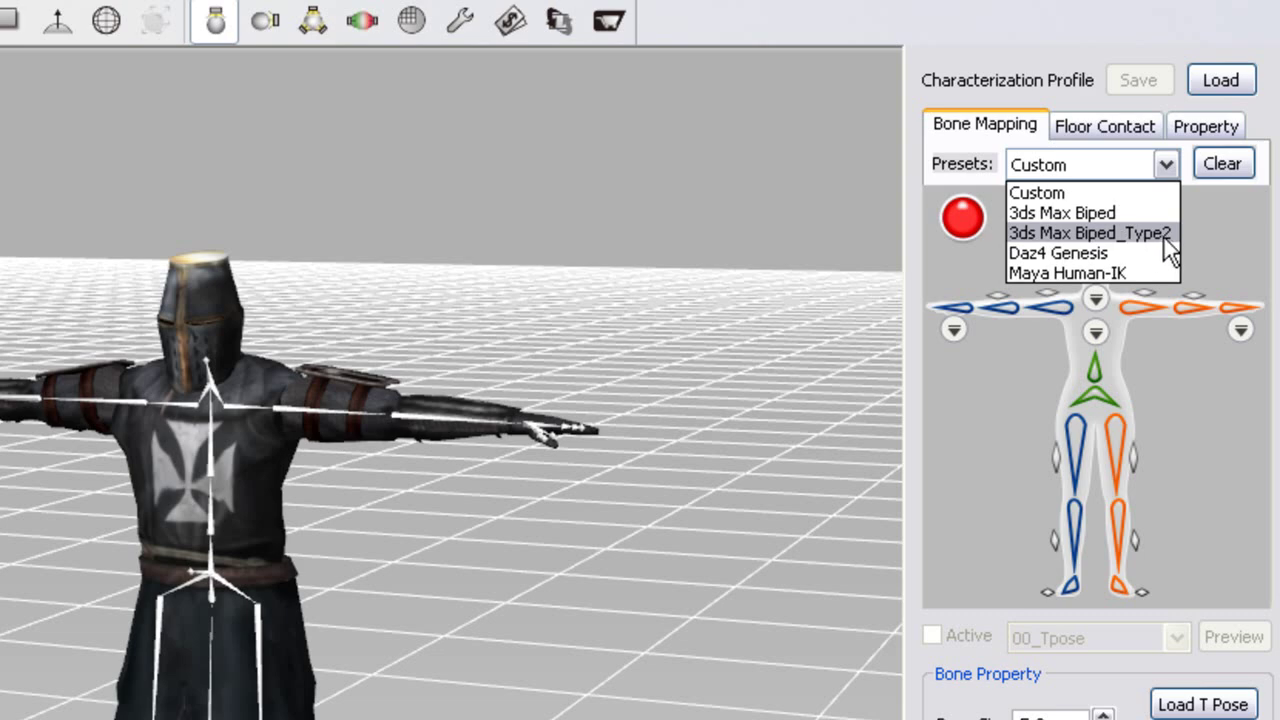
click(1164, 236)
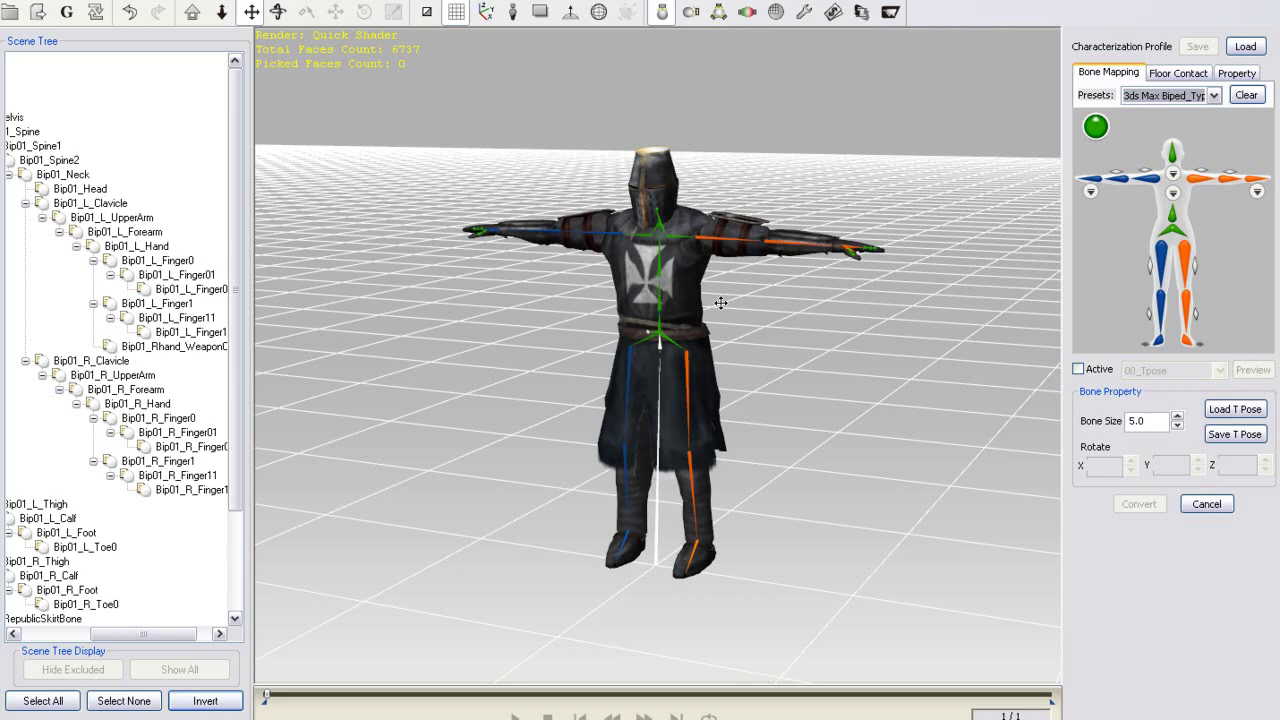
right_drag(605, 367, 748, 371)
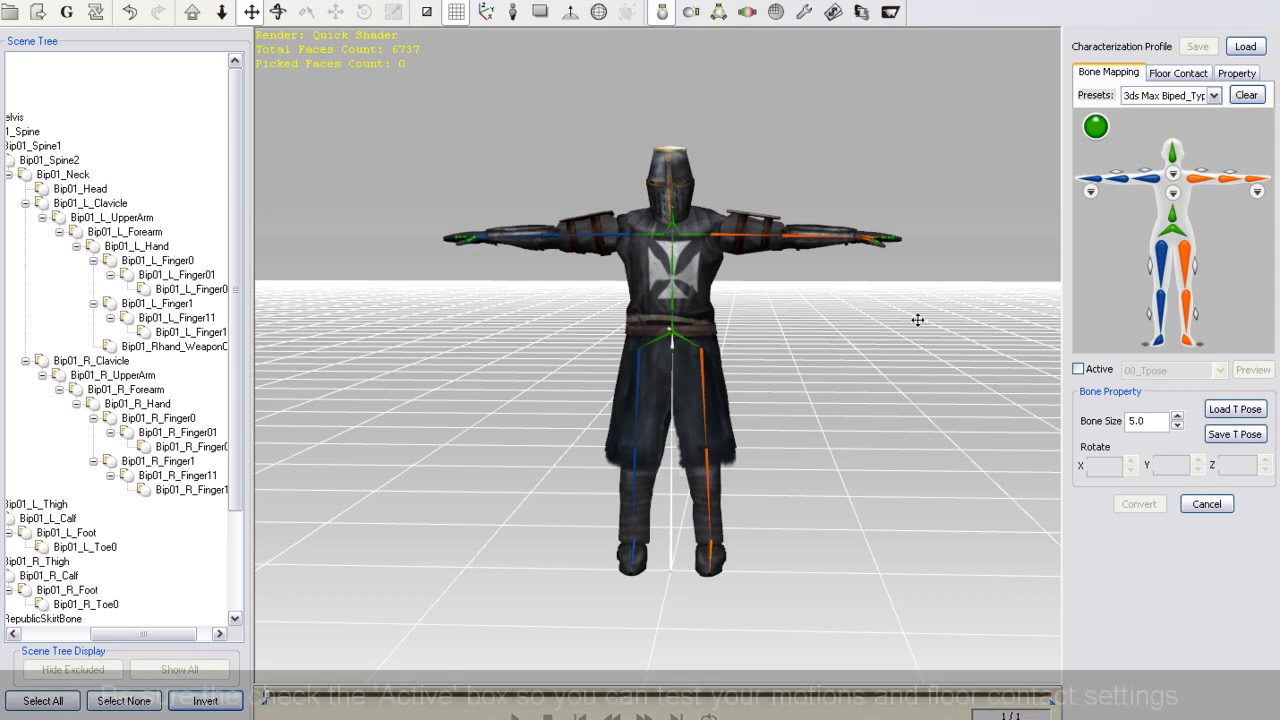
- Activate the live characterization preview under Floor Contact and view the knight orthographically from the front
click(1182, 75)
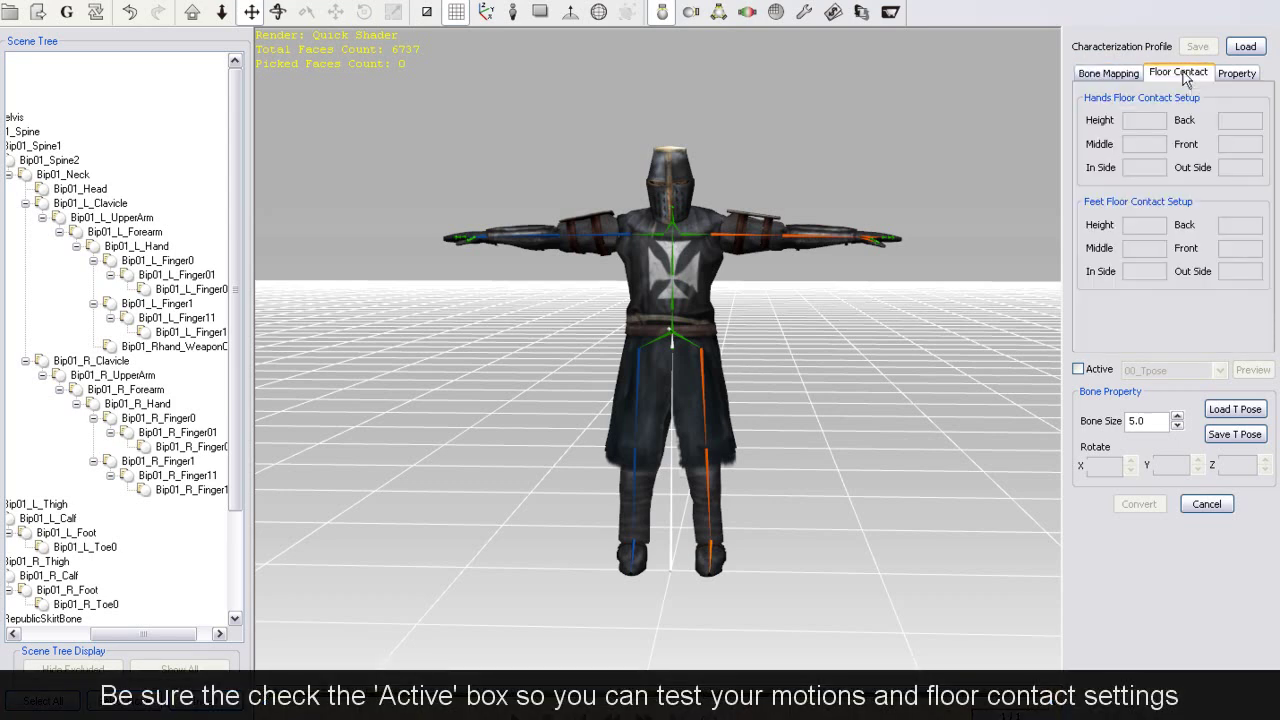
click(1078, 370)
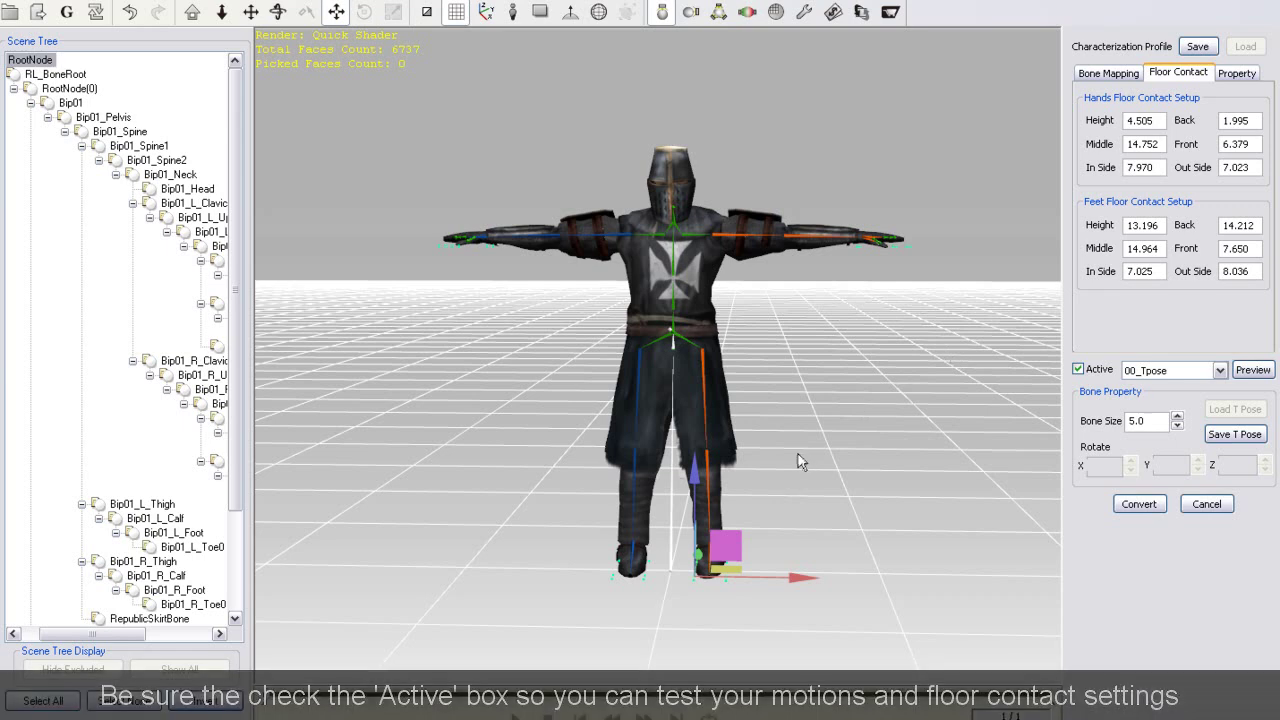
key(ctrl+q)
key(f)
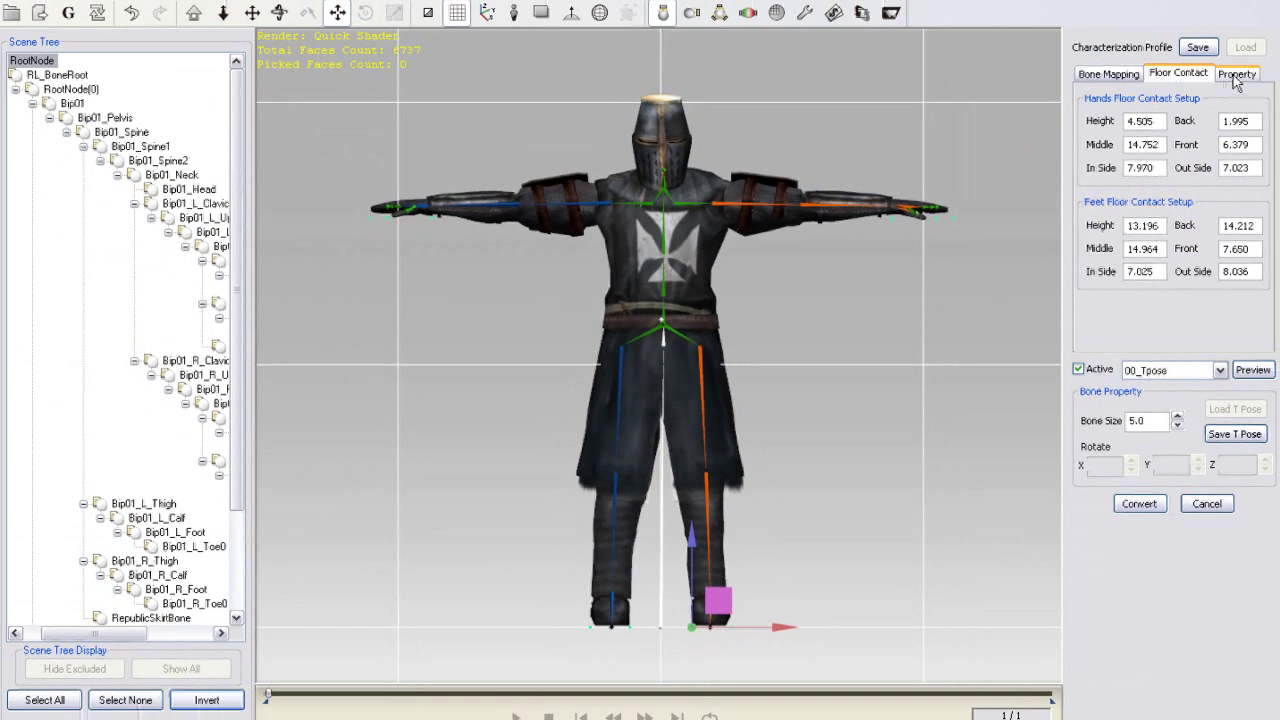
- In the Property settings, adjust the hip forward offset to -15.67 while viewing from the side
click(1236, 76)
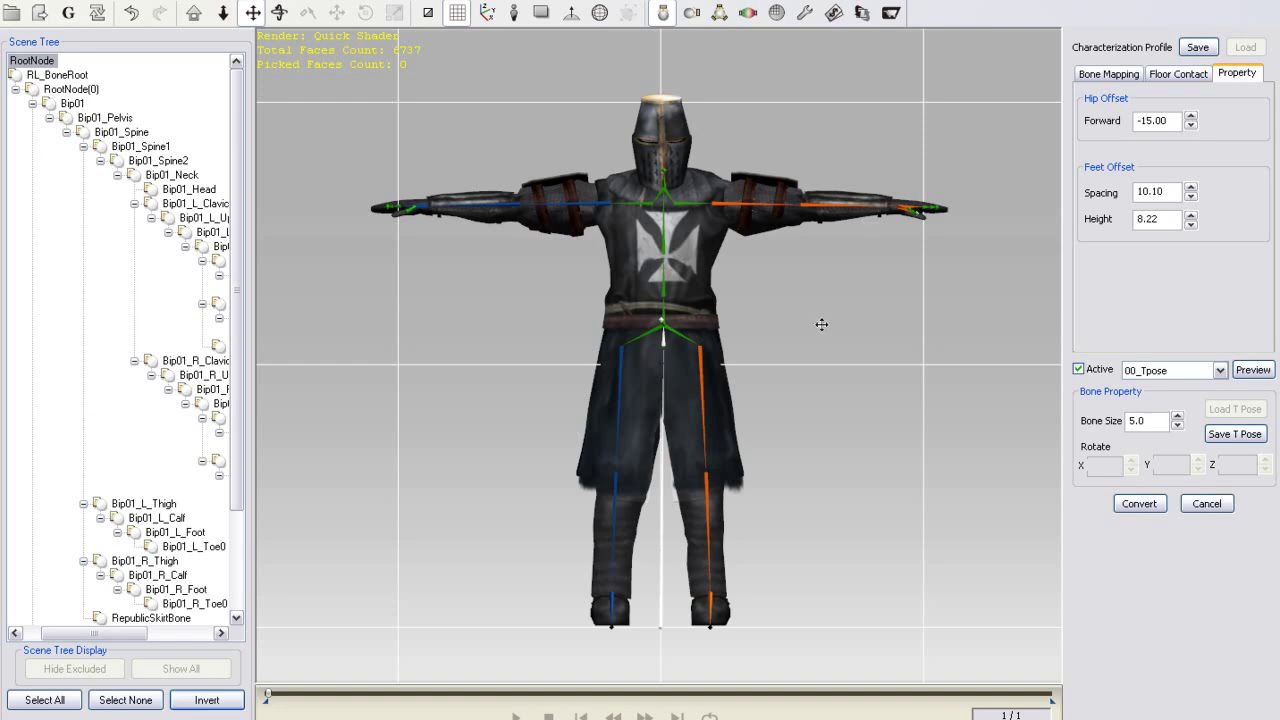
key(4)
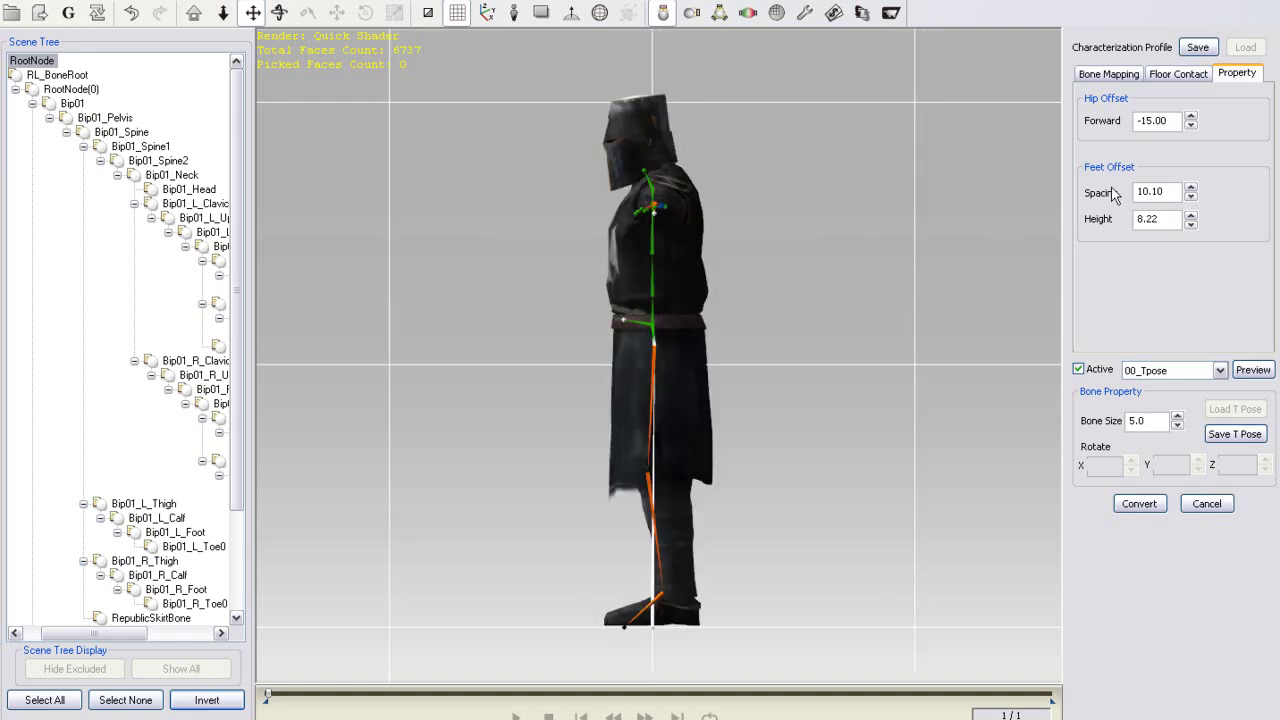
drag(1190, 116, 1198, 92)
drag(1197, 12, 1128, 140)
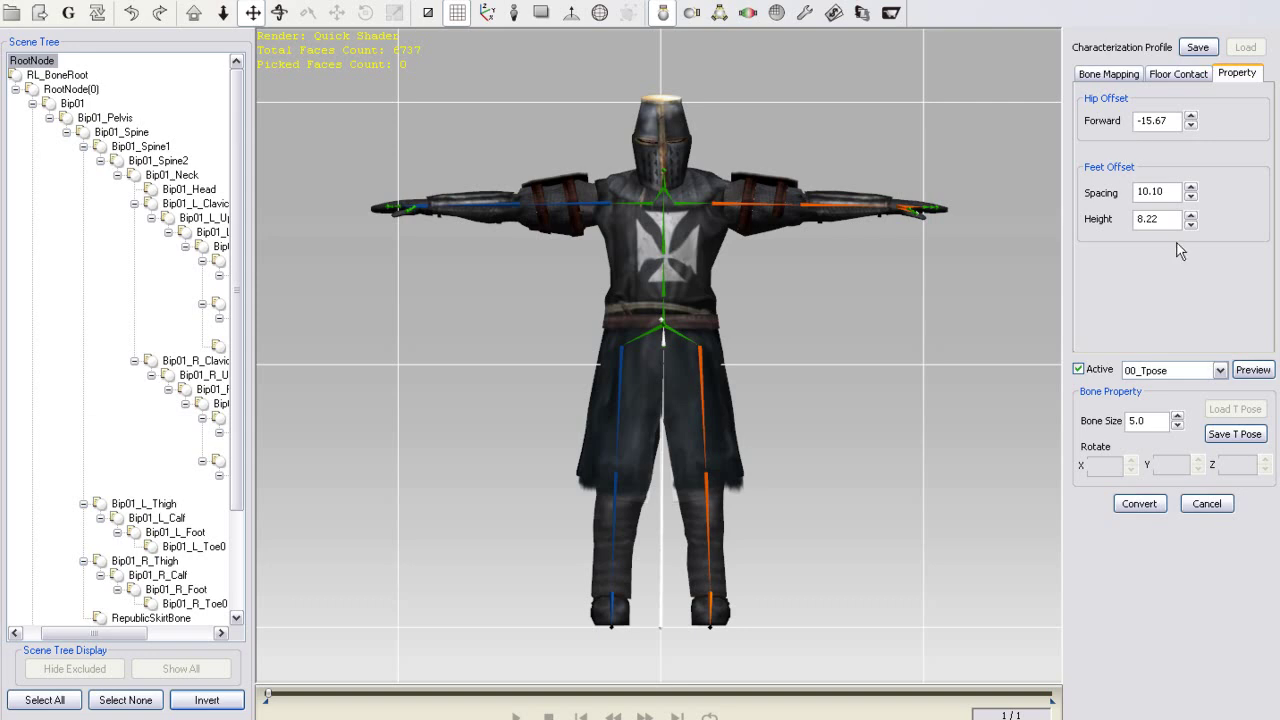
- Preview the 05_Lower01 Calibration motion on the knight
click(1135, 77)
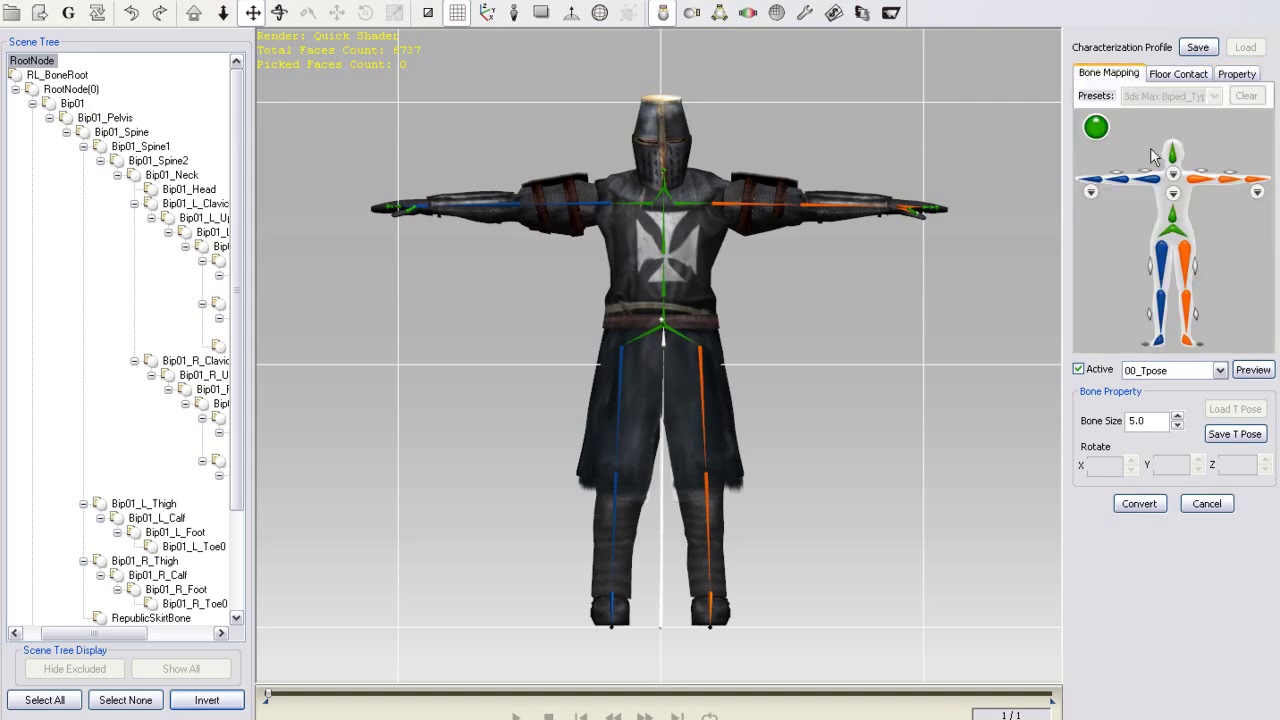
click(1219, 371)
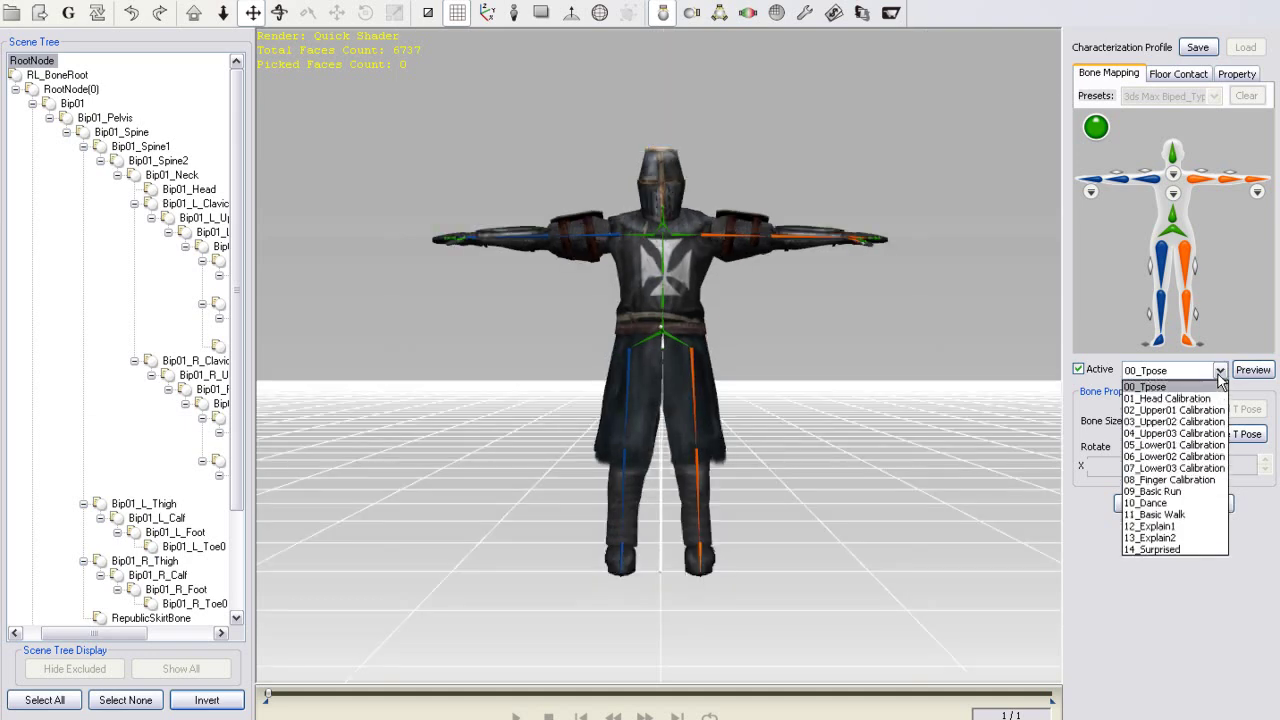
click(1185, 447)
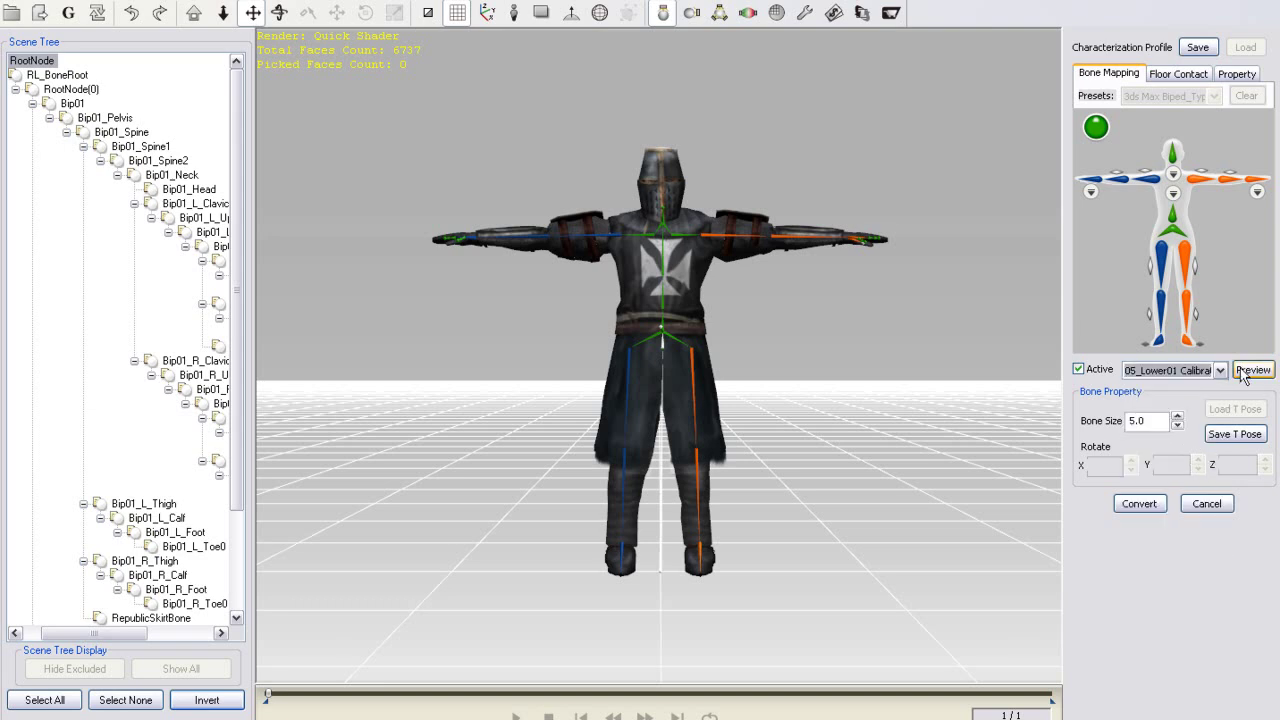
click(1252, 370)
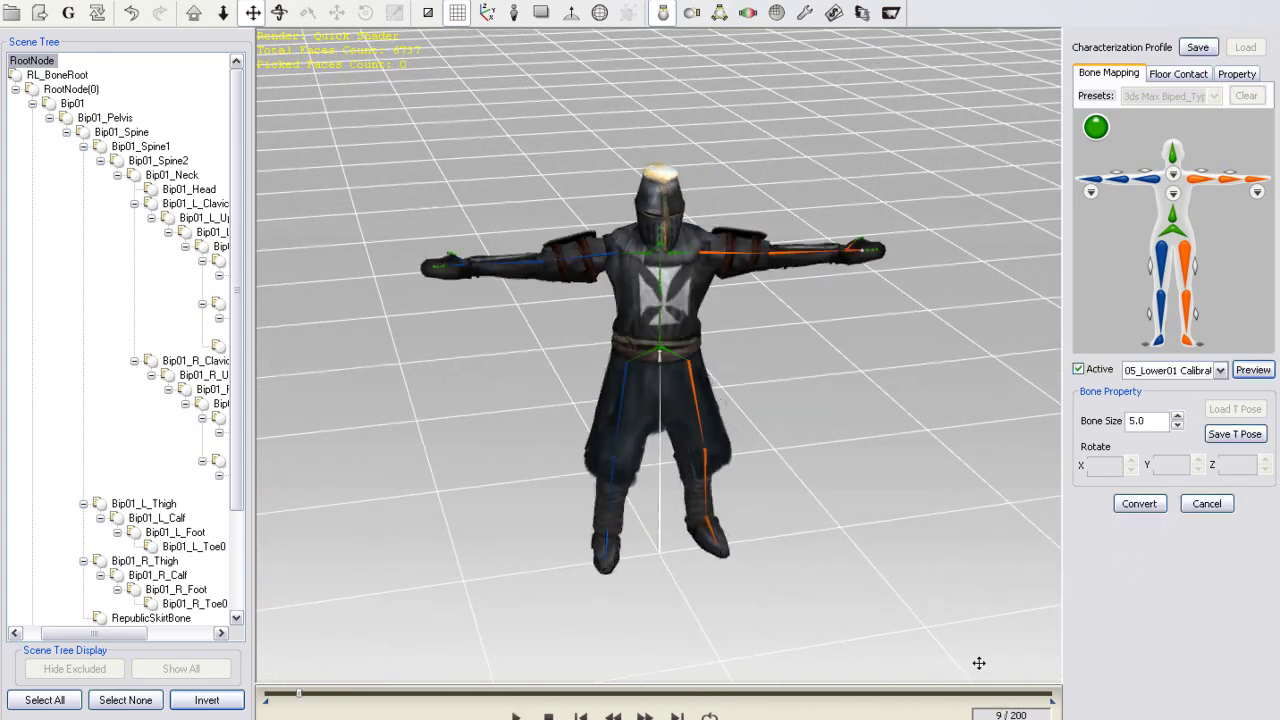
- Preview the 03_Upper02 Calibration motion, inspect it from several angles, then stop playback
click(1218, 370)
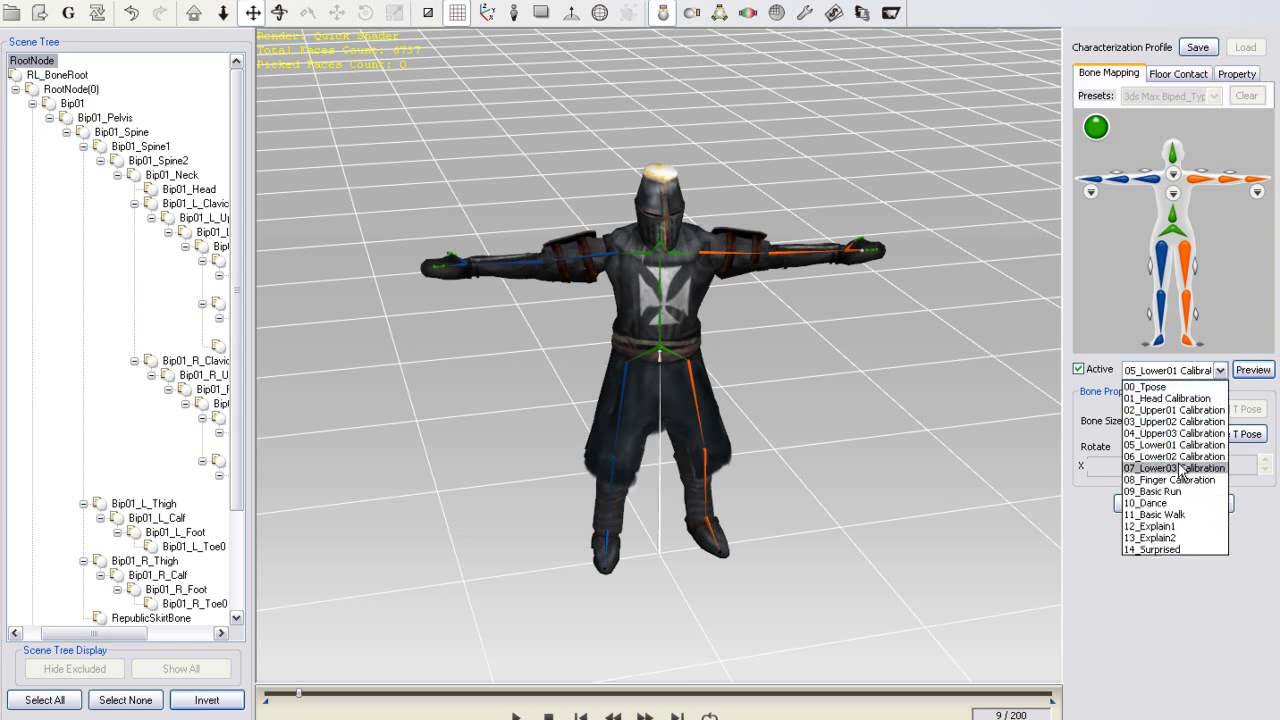
click(1181, 422)
click(1252, 370)
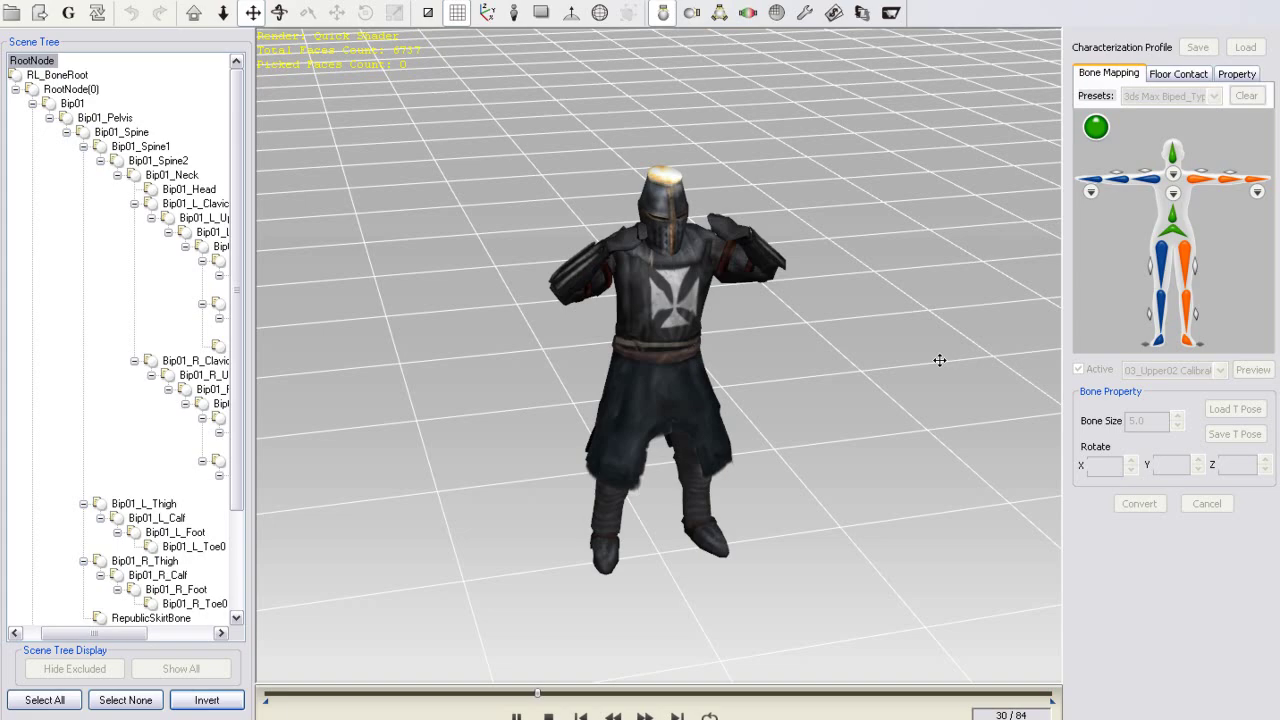
right_drag(937, 360, 934, 294)
right_drag(672, 320, 646, 358)
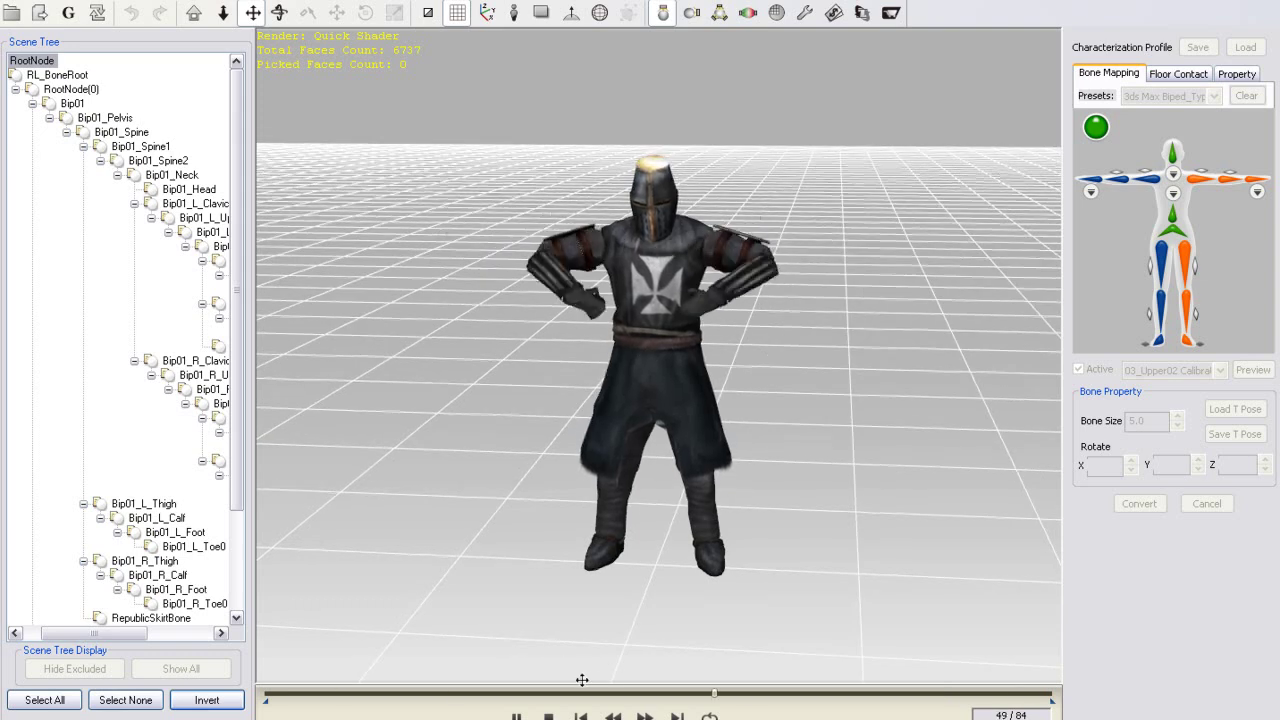
click(548, 716)
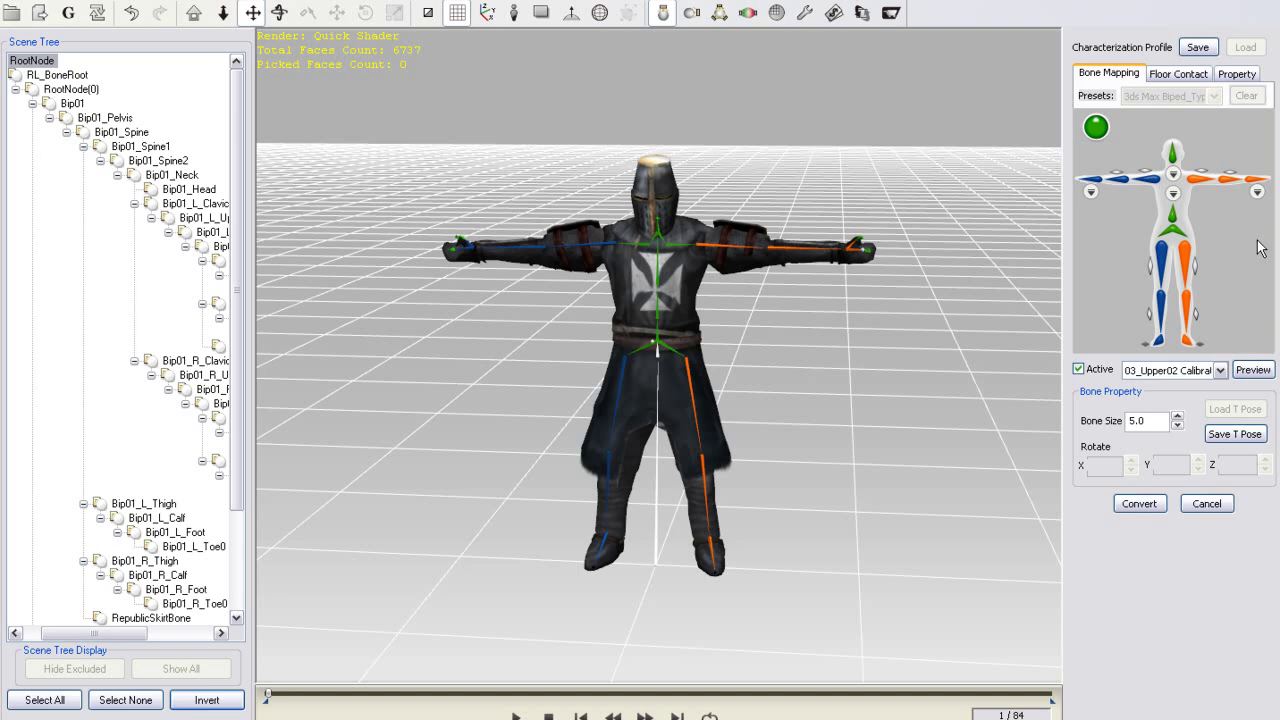
- Convert the characterized knight and dismiss the motion library updated message
click(1147, 508)
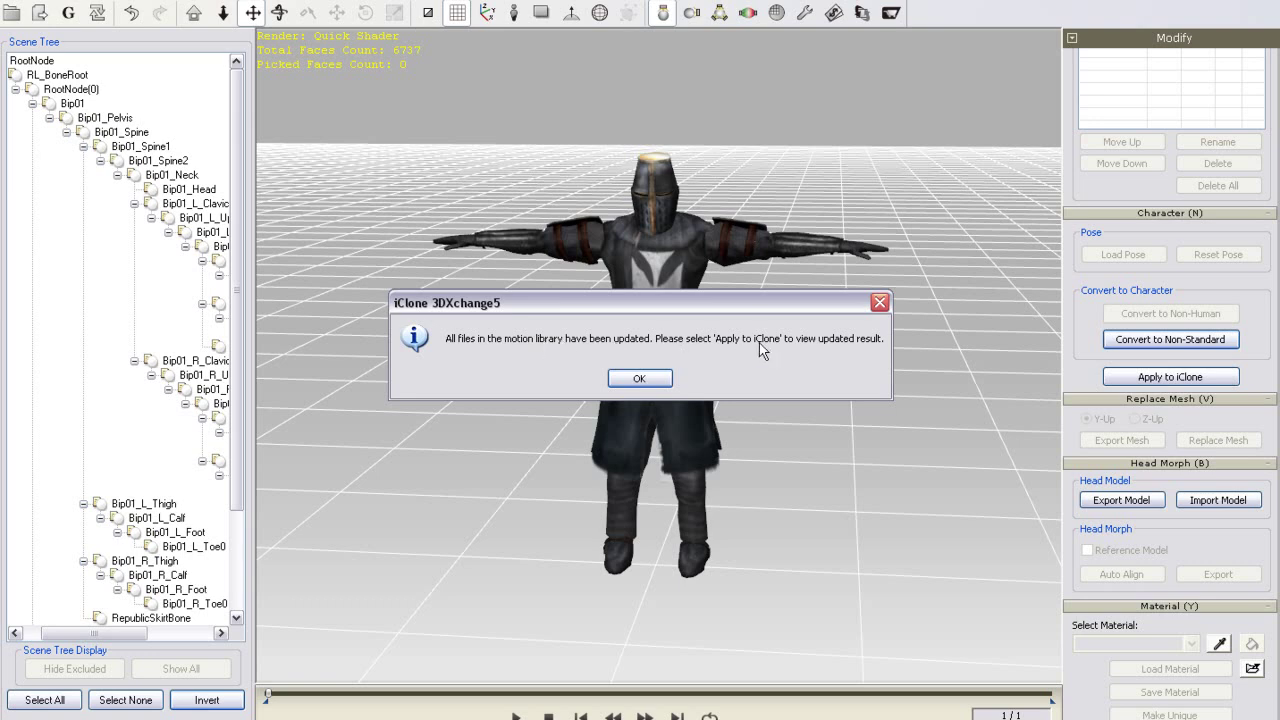
click(640, 378)
scroll(1274, 292, up, 5)
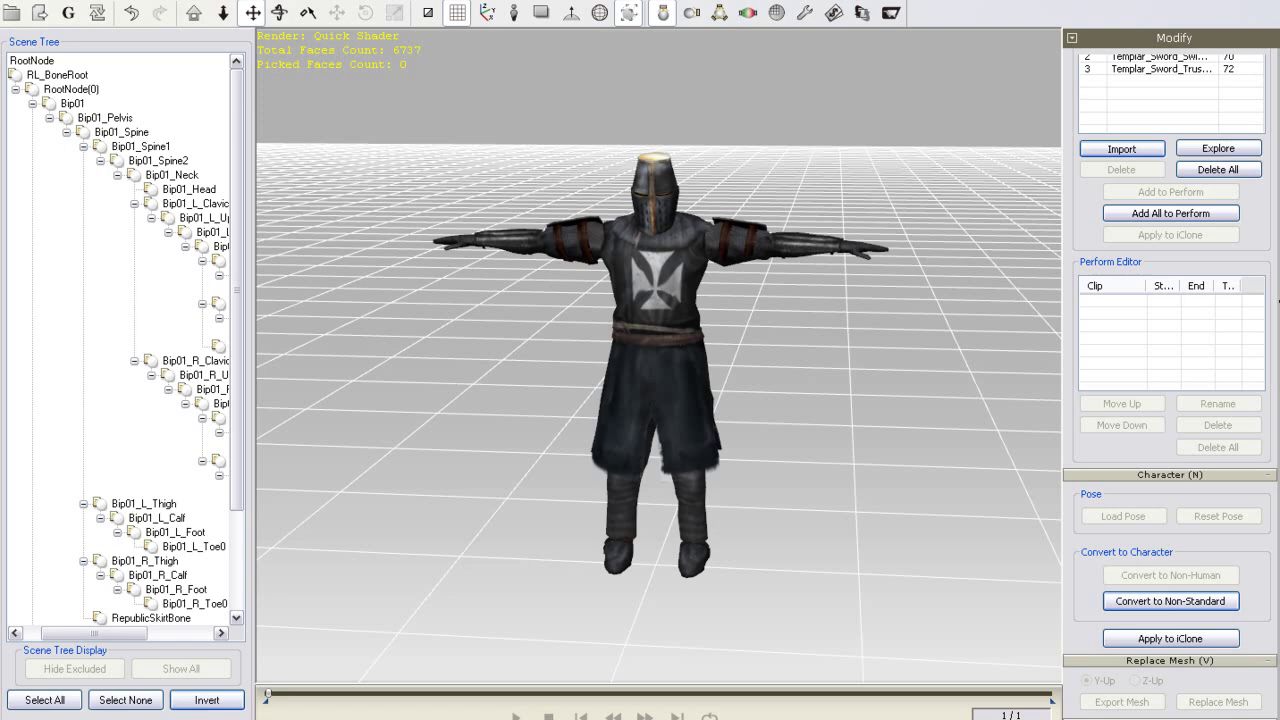
scroll(1276, 296, up, 3)
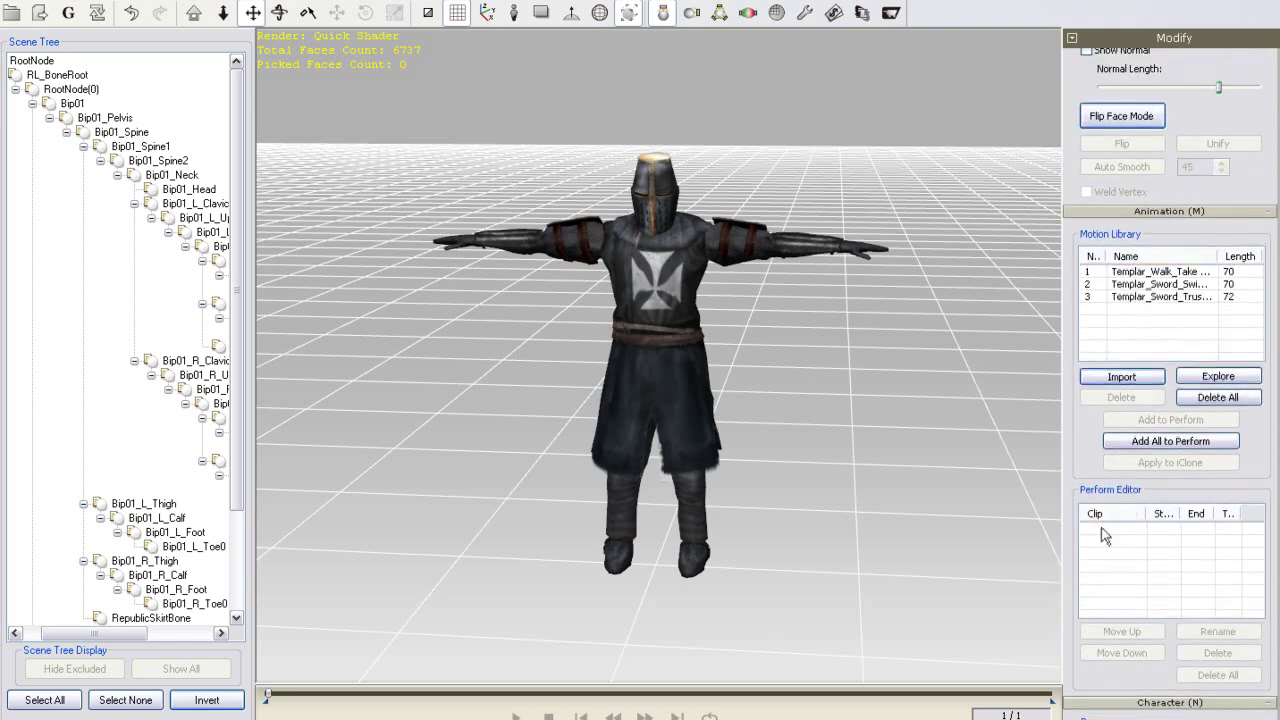
- Preview the sword thrust, walk and sword swing motions on the knight
click(1181, 299)
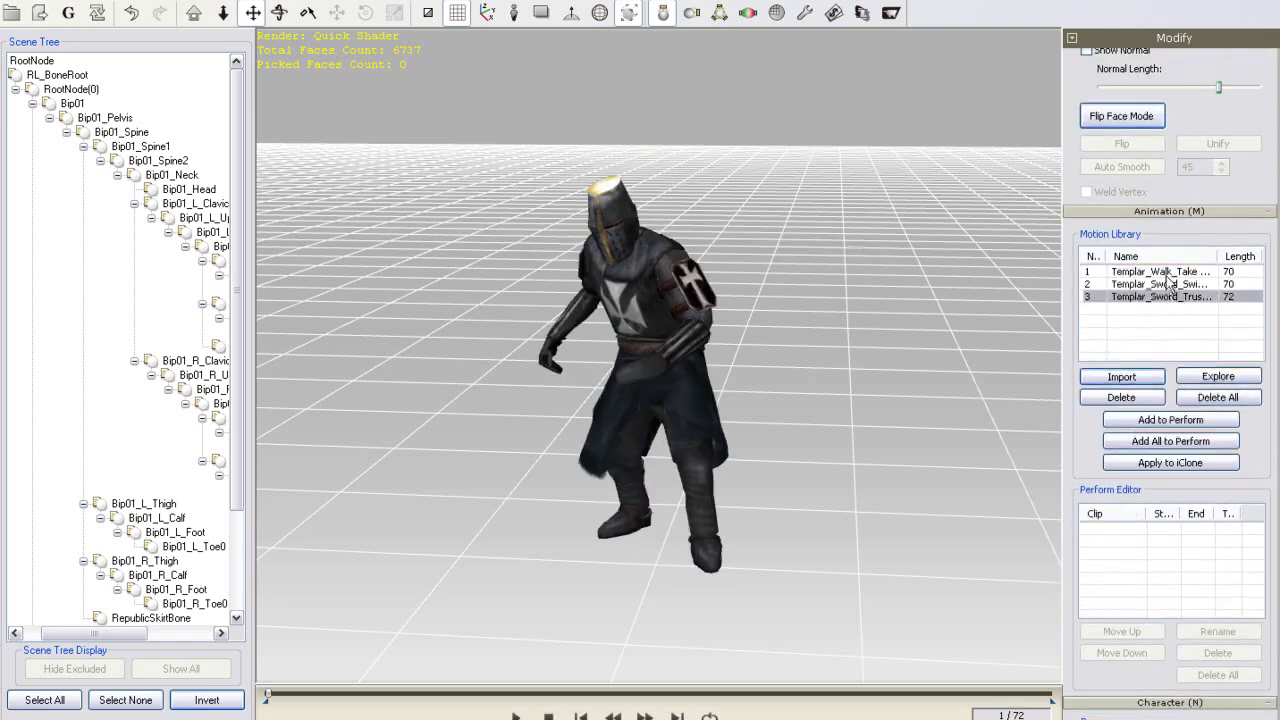
click(1170, 272)
click(1168, 286)
scroll(1190, 300, up, 3)
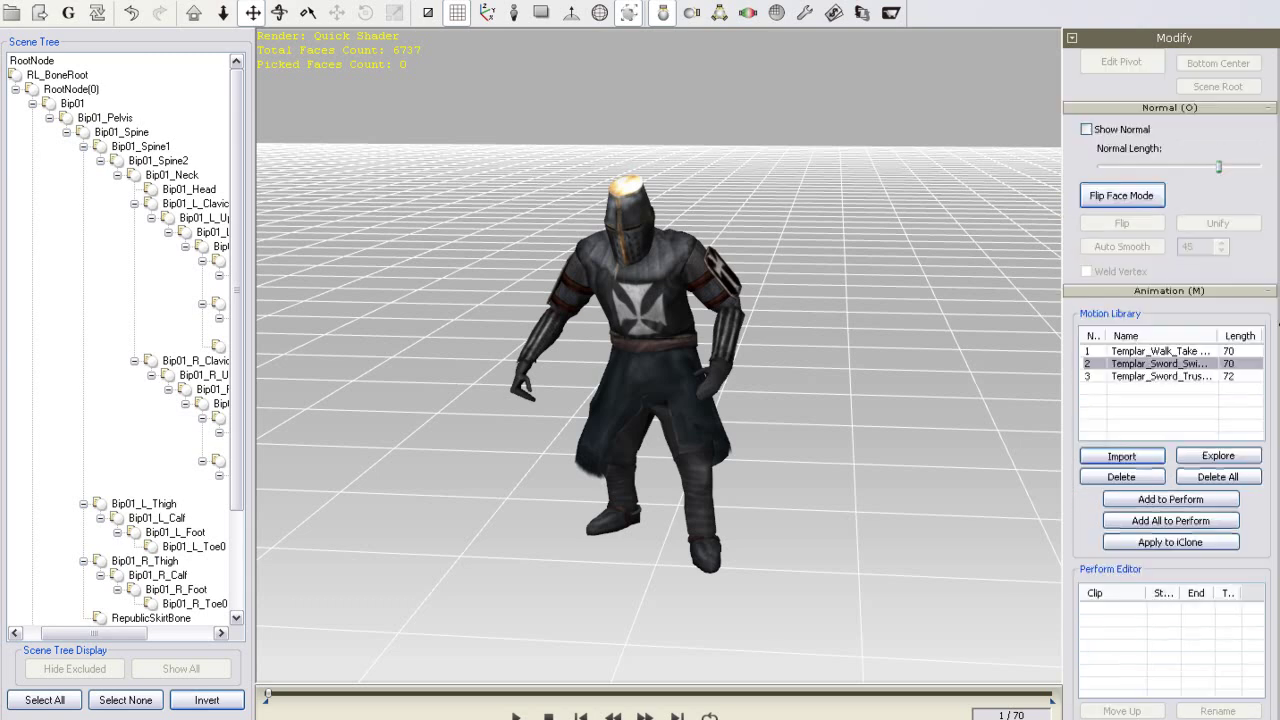
scroll(1190, 300, down, 10)
scroll(1170, 380, down, 2)
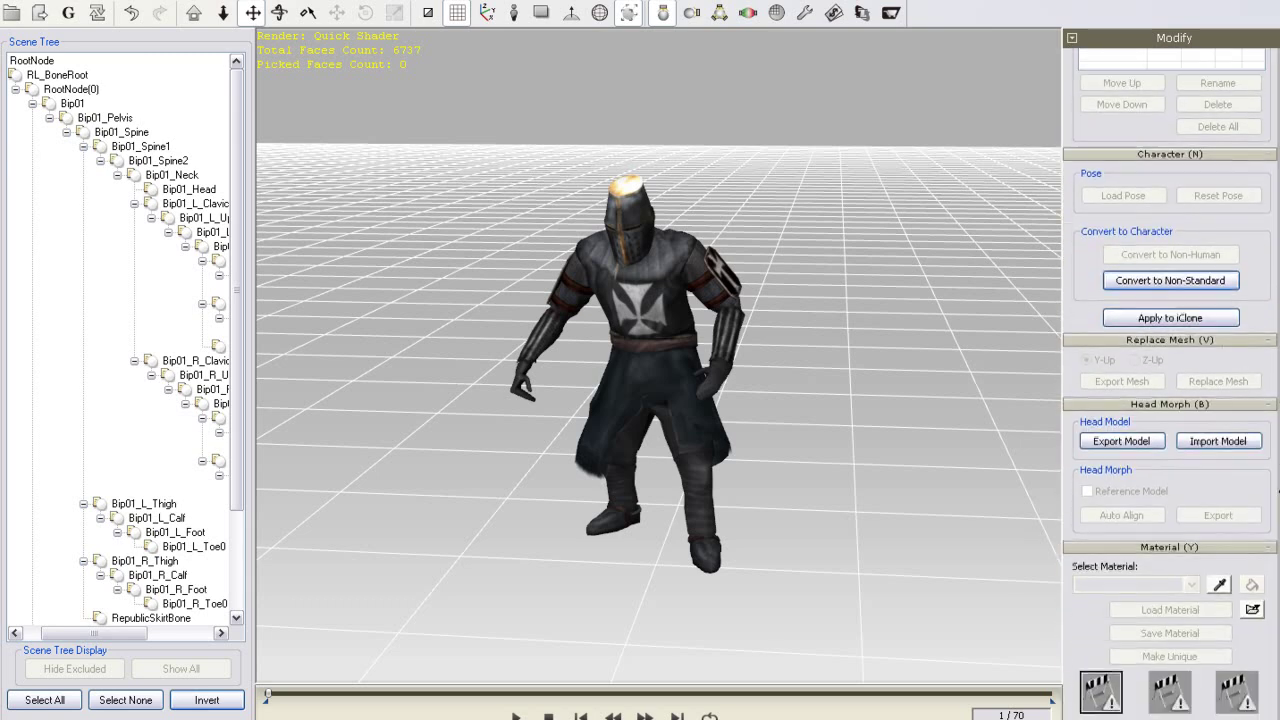
scroll(1170, 320, down, 1)
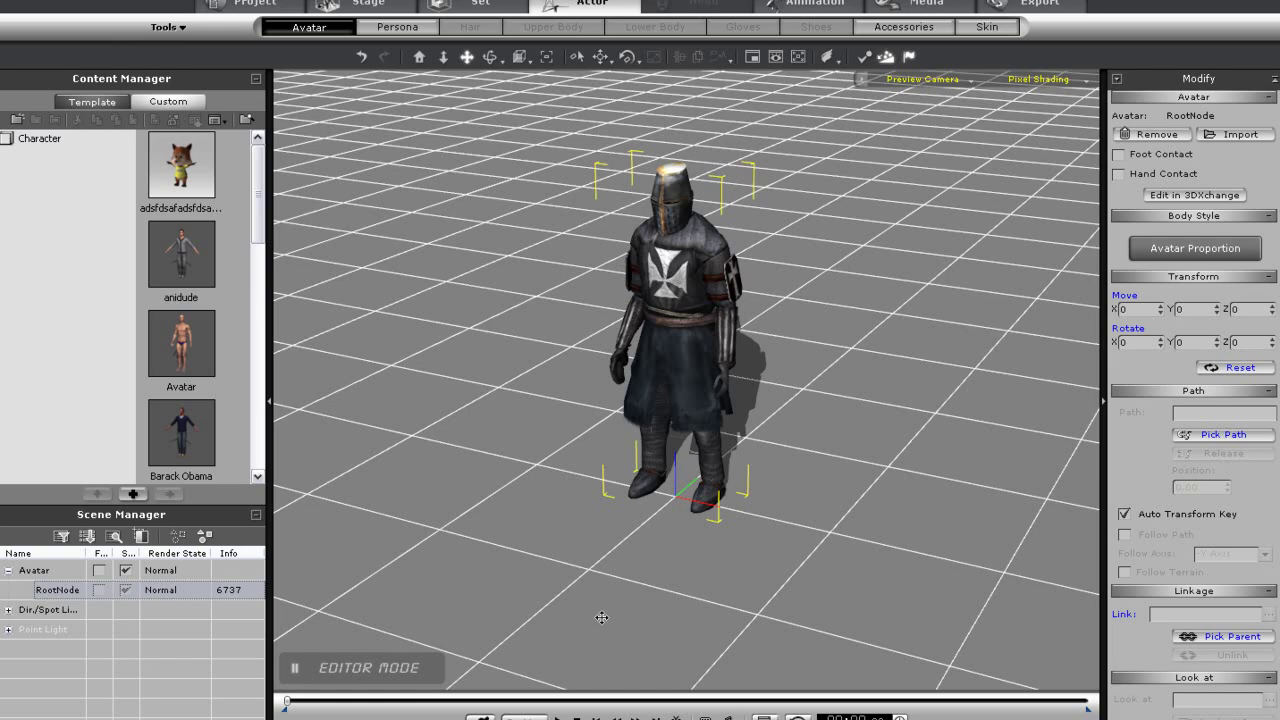
- Orbit the iClone view to inspect the knight avatar in the scene
right_drag(730, 411, 738, 494)
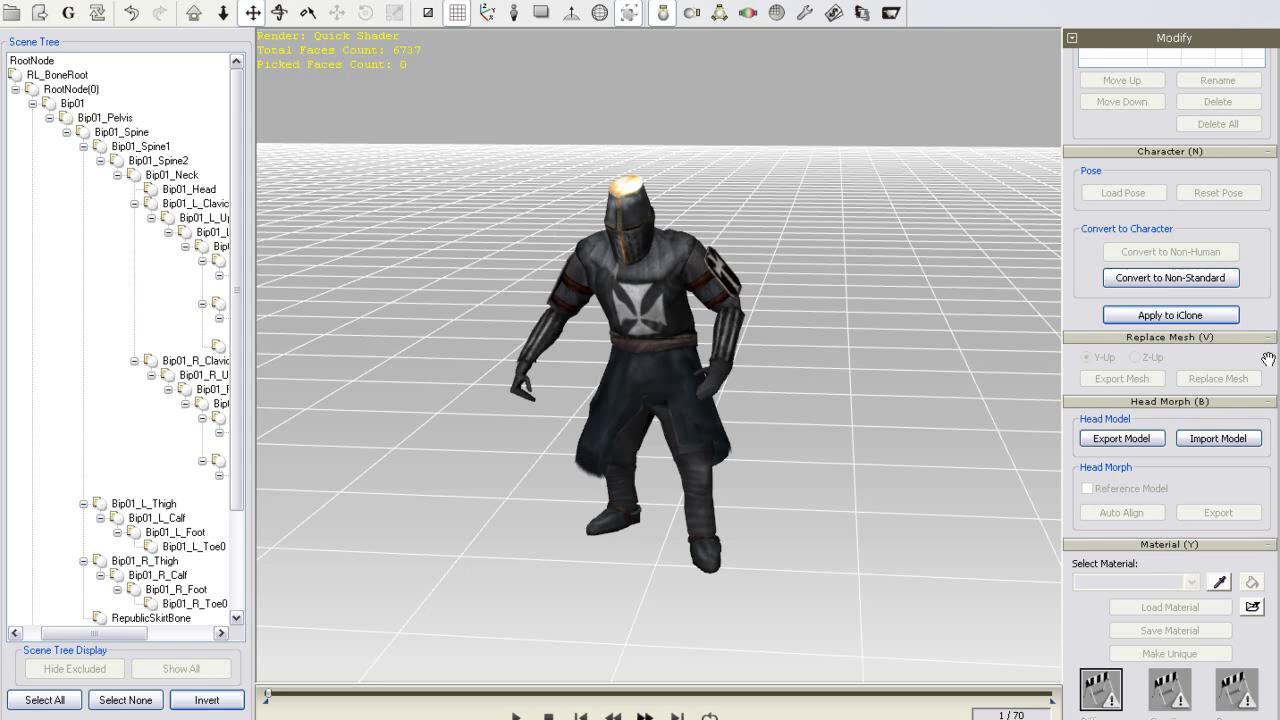
- Play and stop the sword swing and walk motions from the Motion Library
drag(1277, 378, 1277, 262)
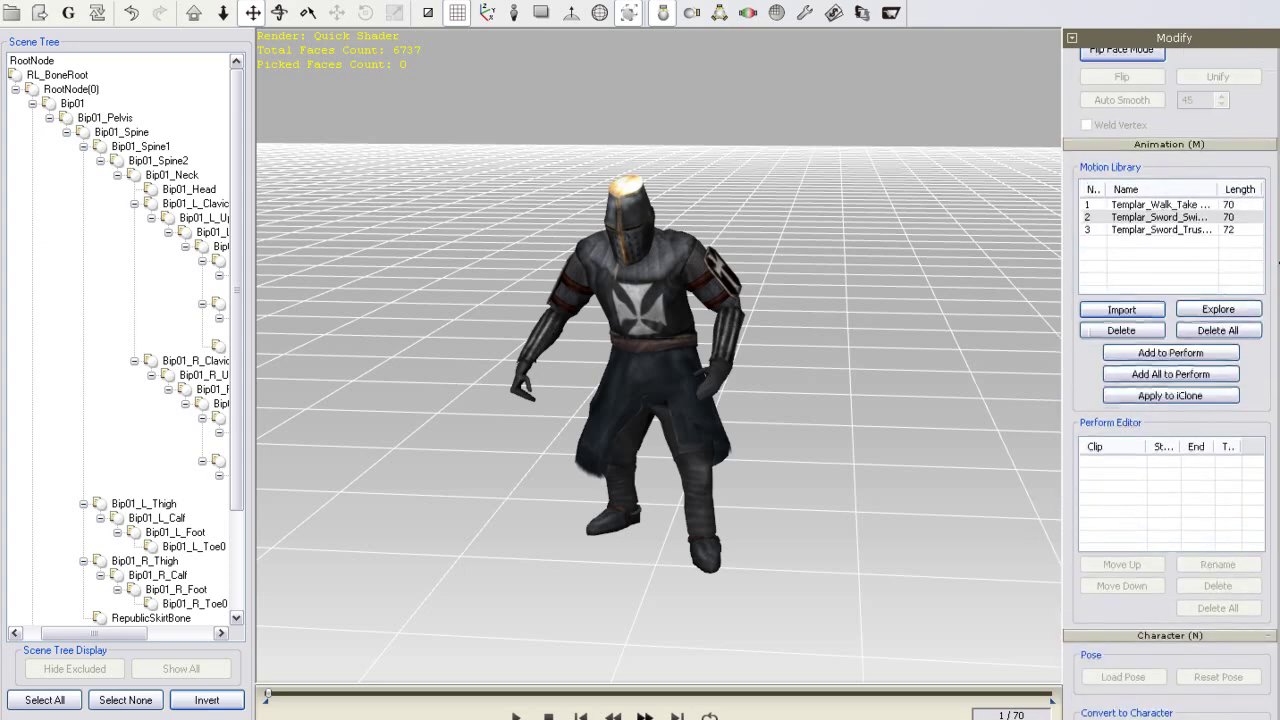
double_click(1176, 217)
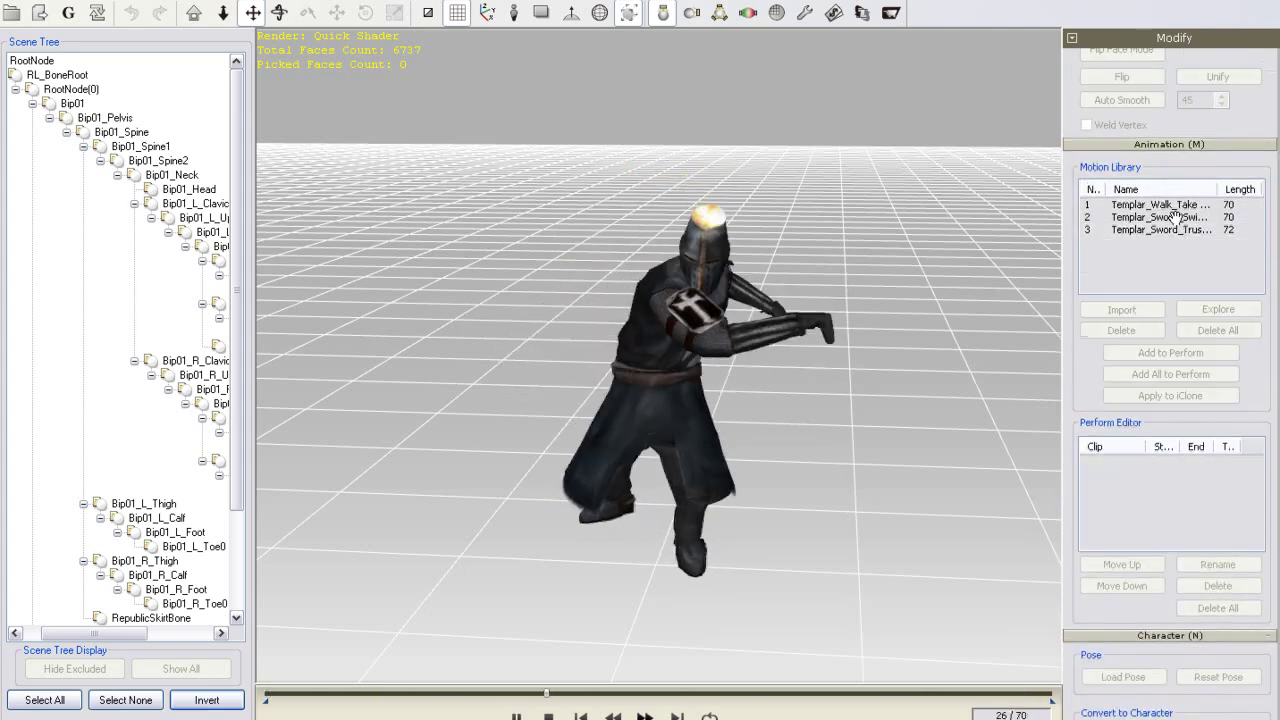
click(1180, 246)
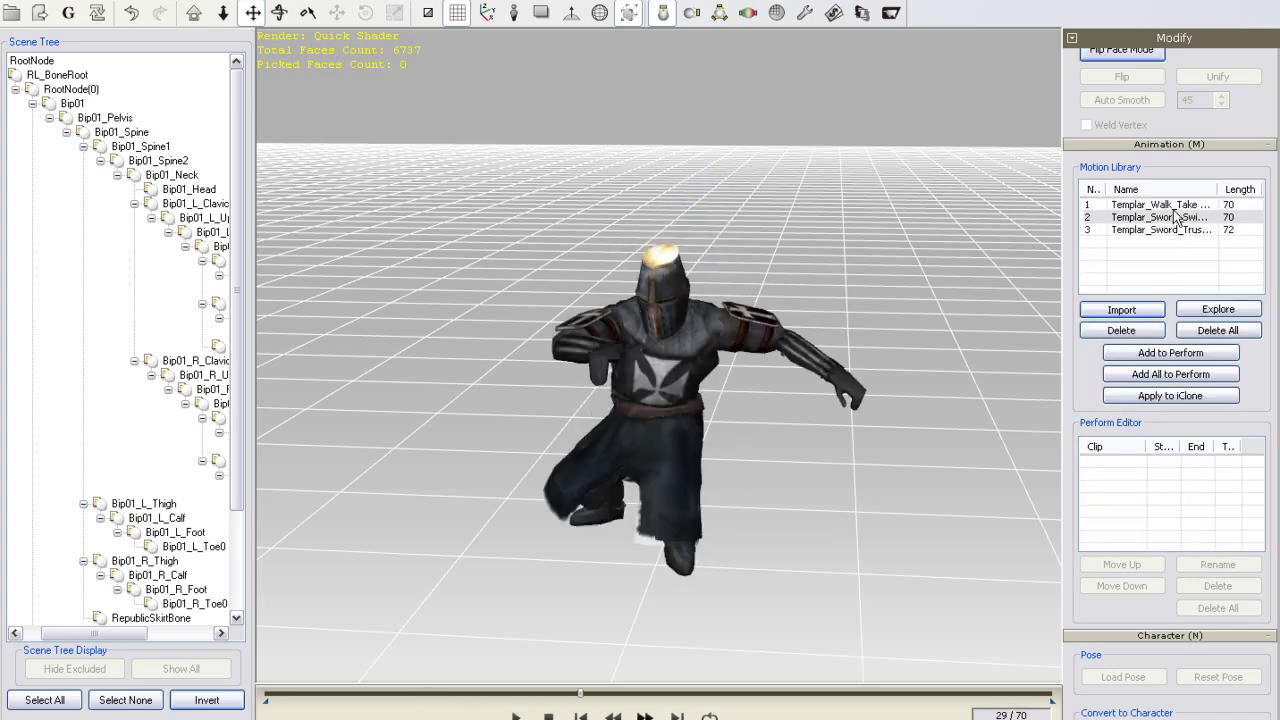
double_click(1162, 205)
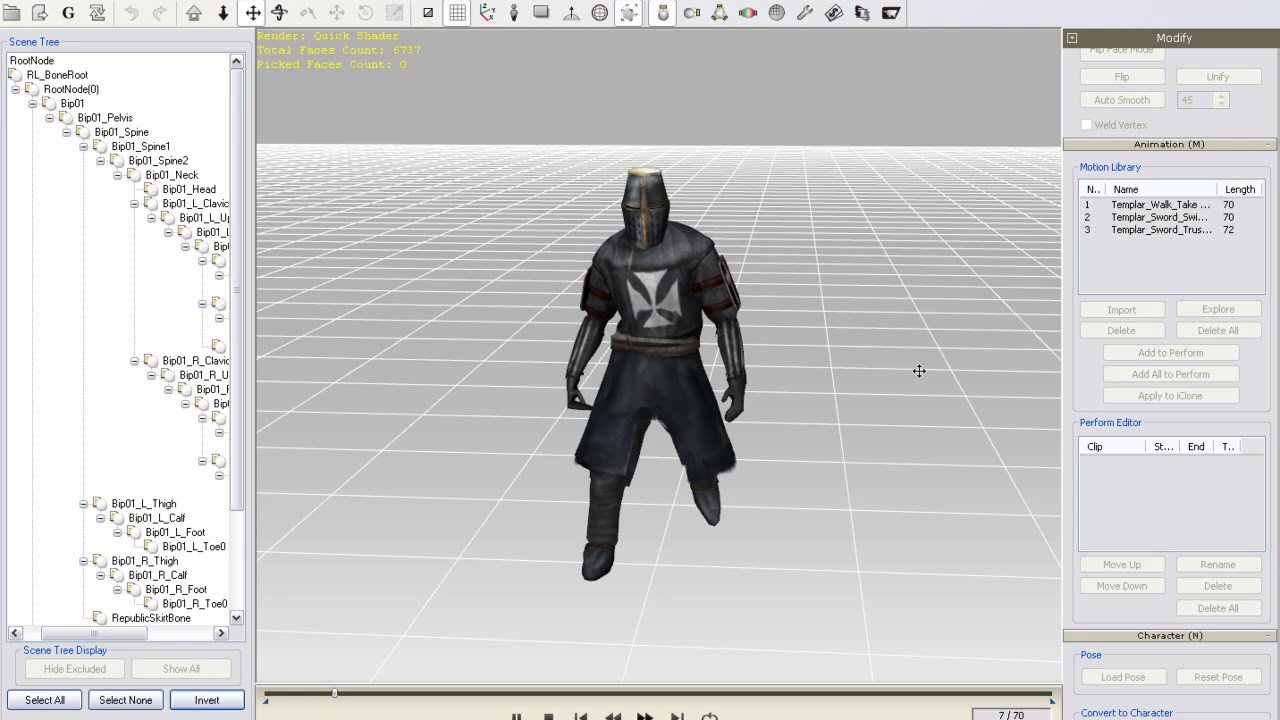
click(1178, 410)
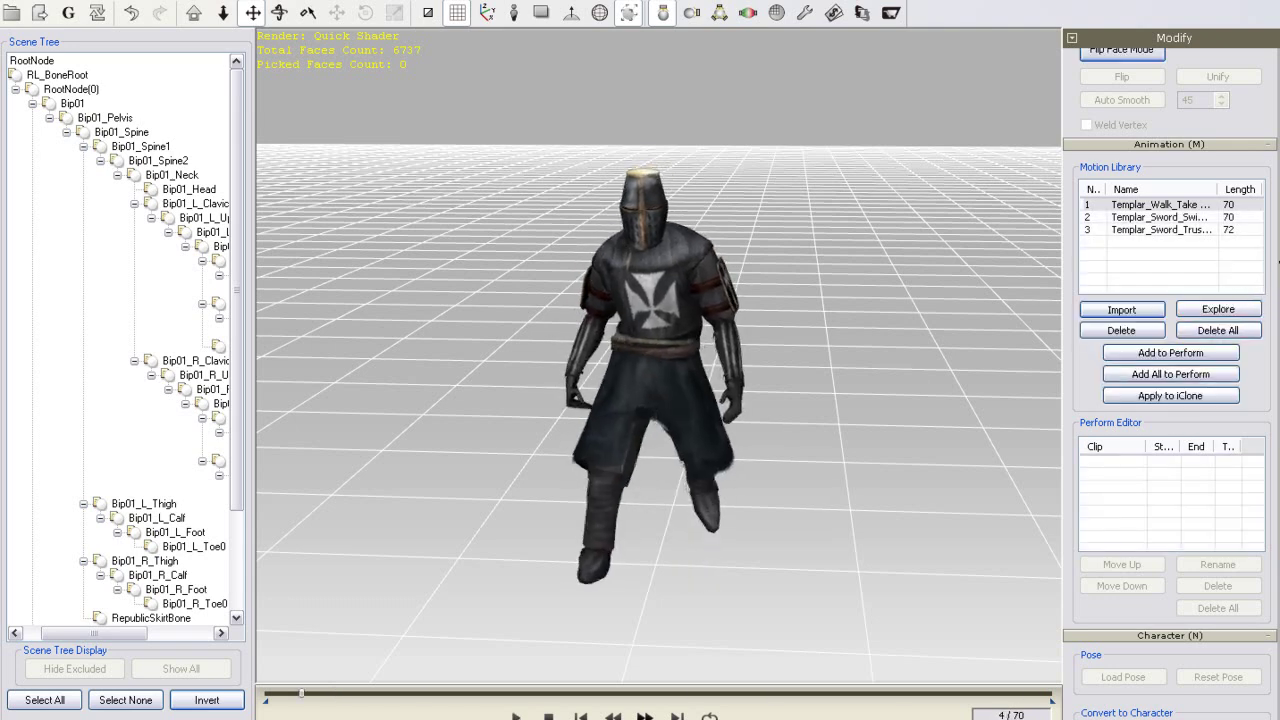
- Send the knight with its Templar motions to iClone and play a motion there
scroll(1200, 260, down, 3)
click(1168, 145)
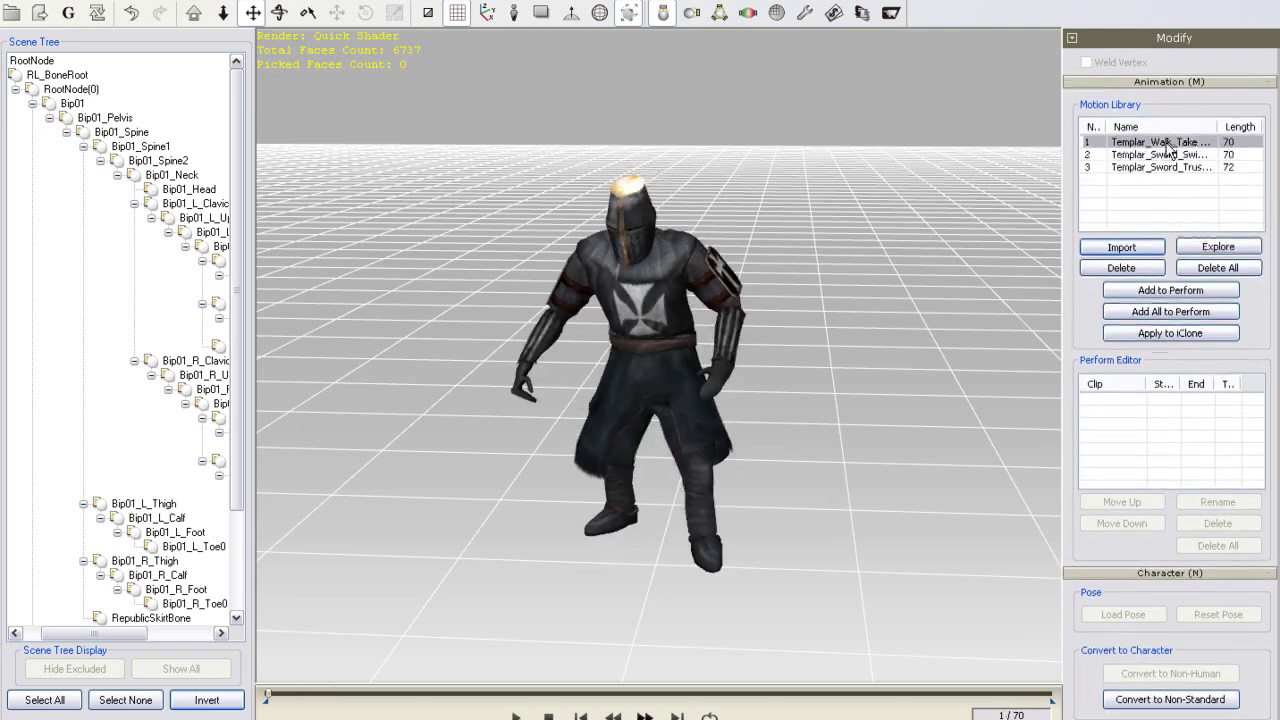
click(1187, 336)
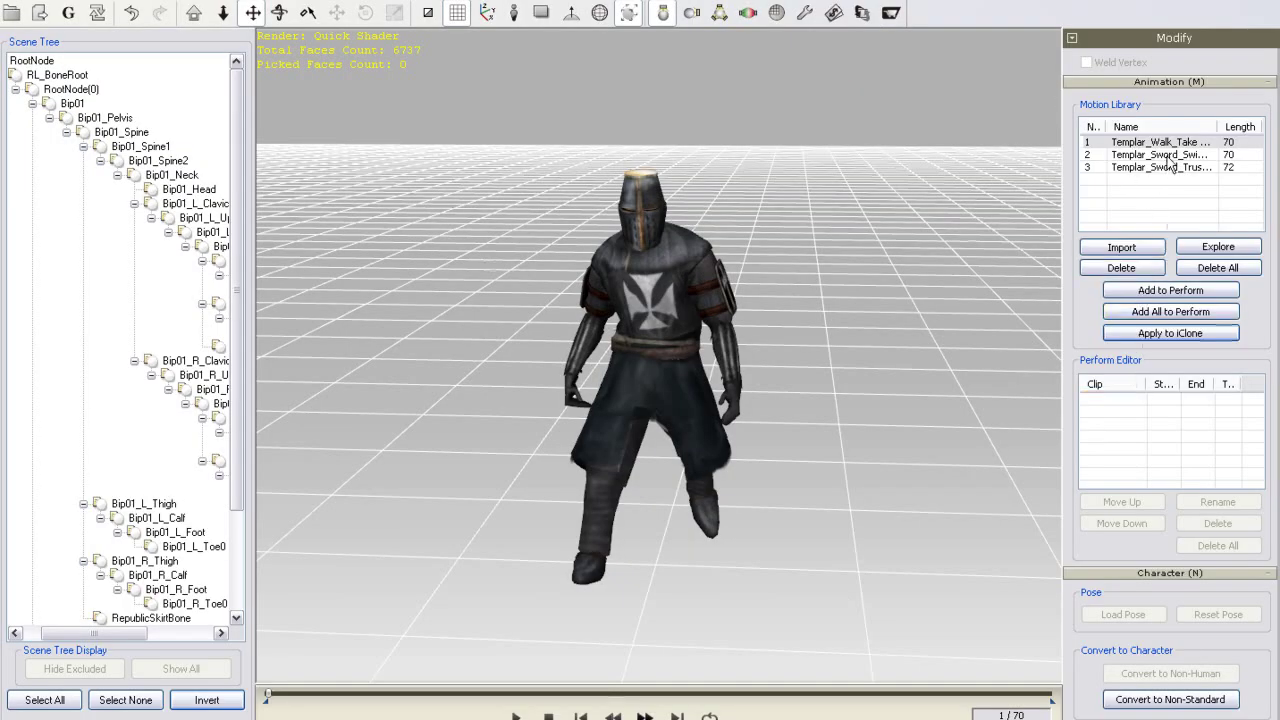
click(1170, 156)
click(1183, 338)
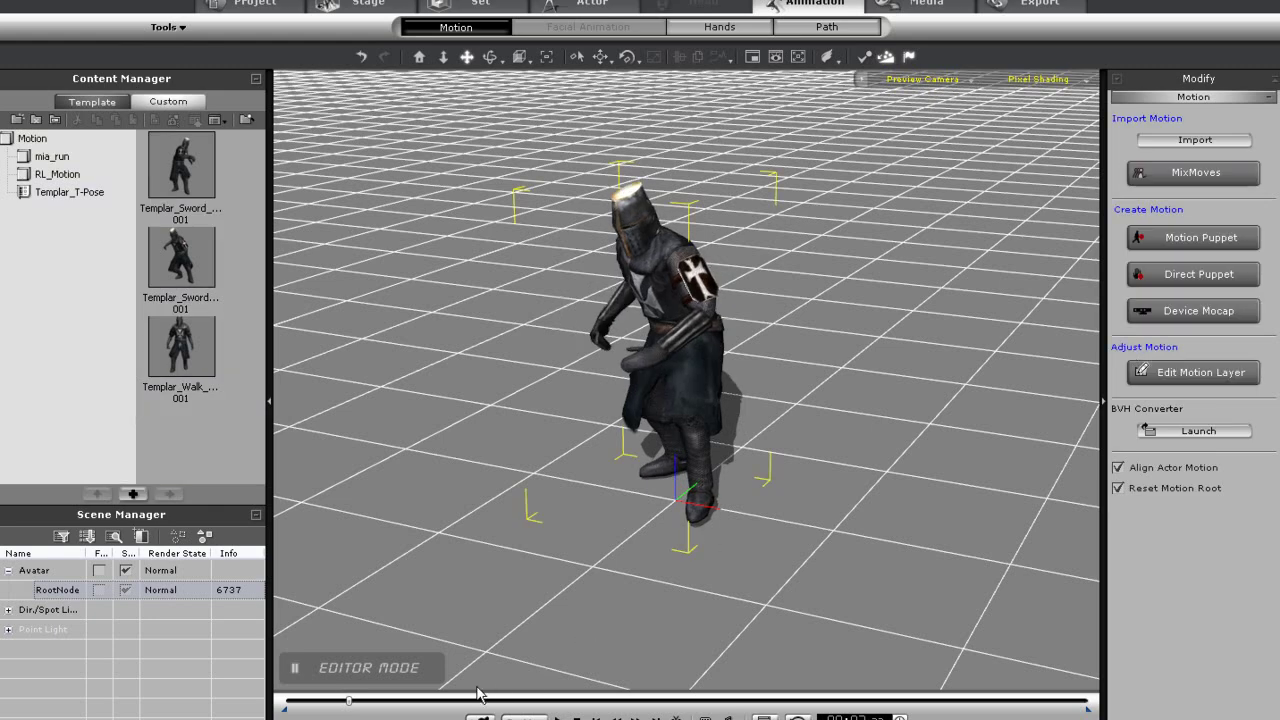
click(566, 716)
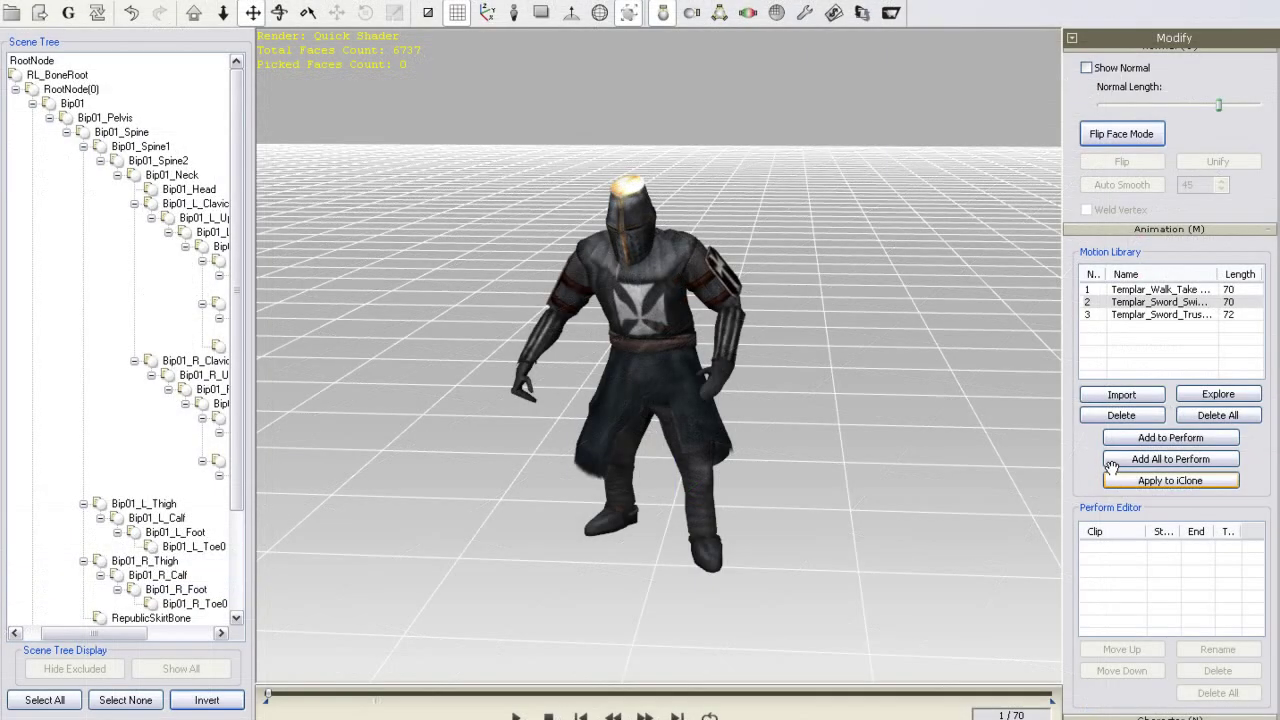
- Select Templar_Walk_Take and add all three Templar motions to the Perform Editor
click(1160, 290)
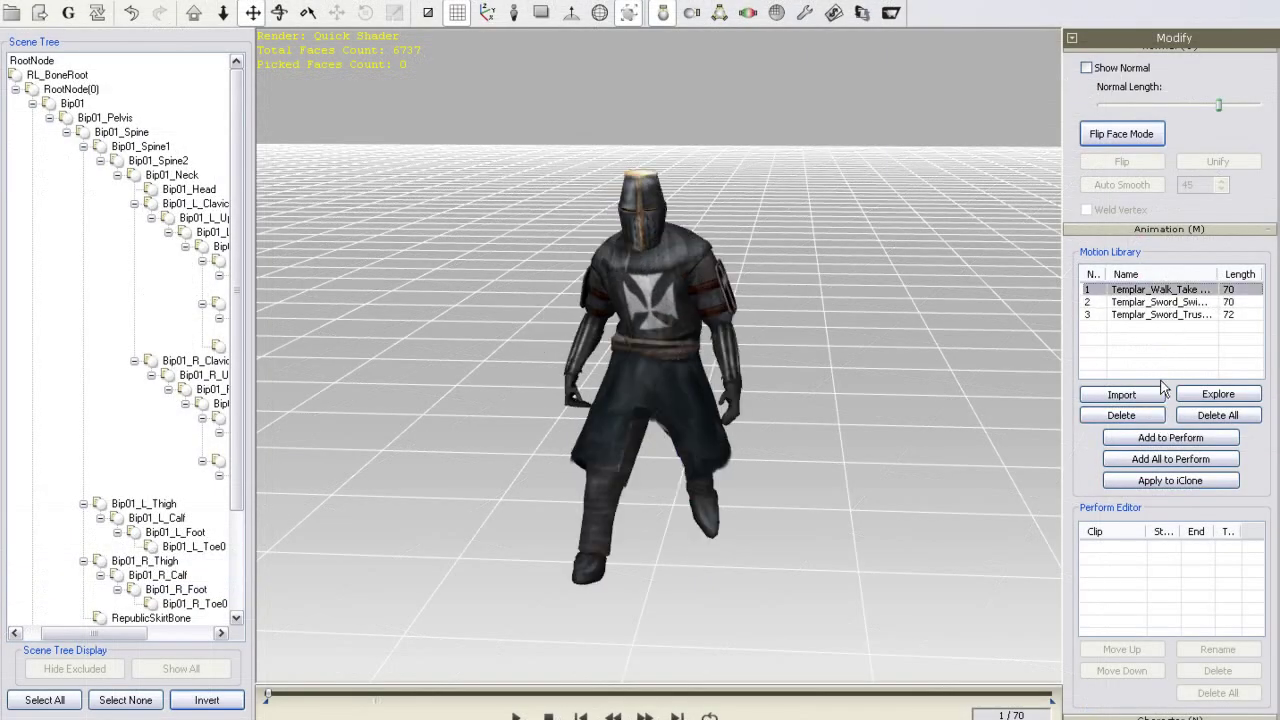
click(1177, 461)
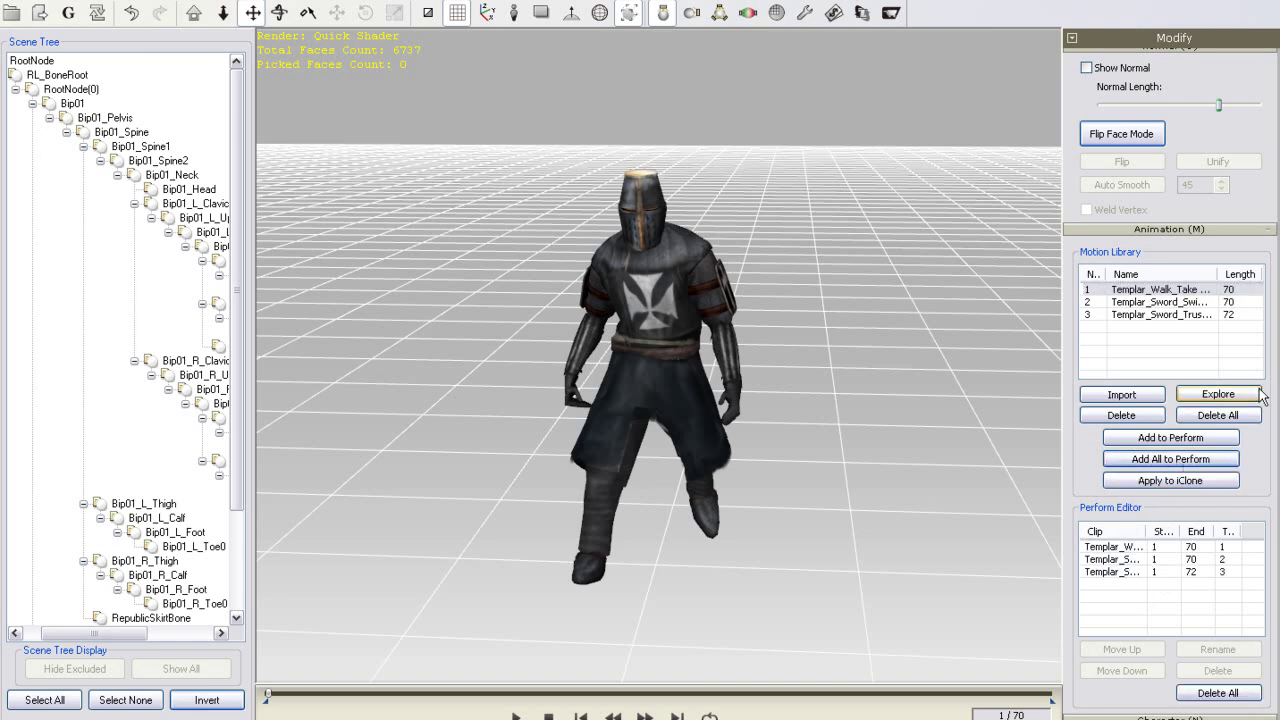
scroll(1272, 400, down, 5)
scroll(1275, 450, down, 1)
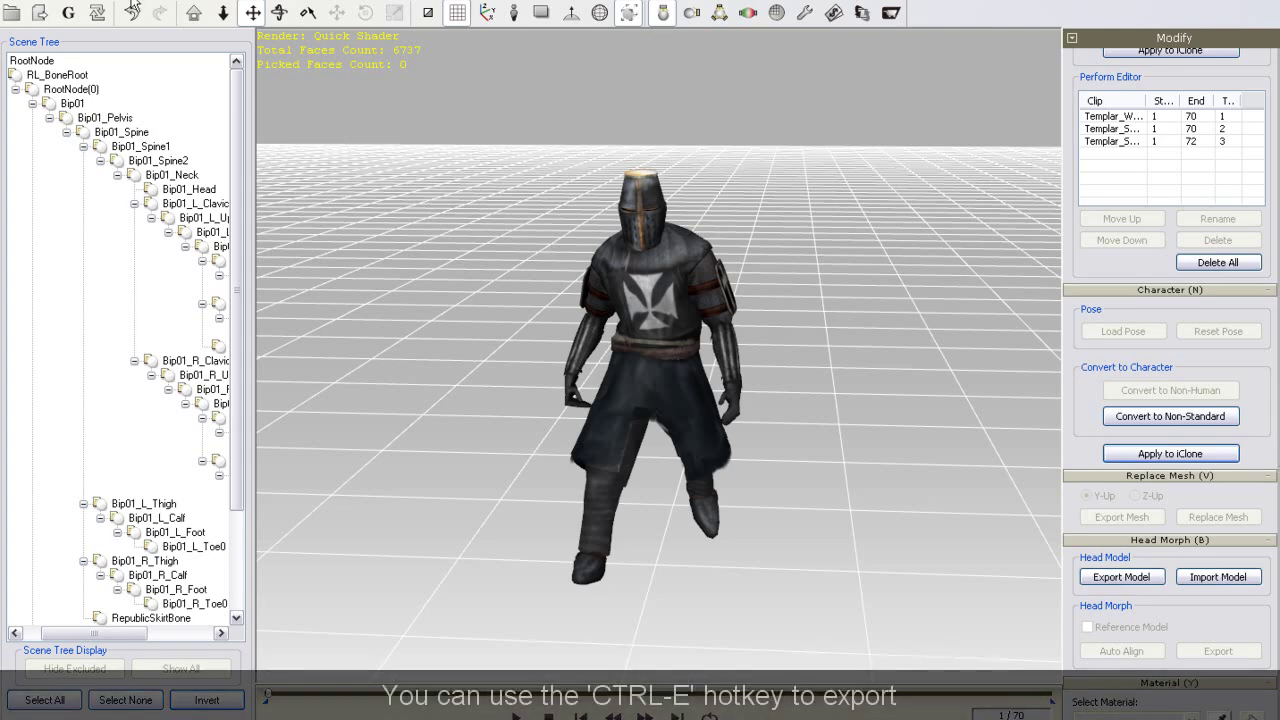
- Export Templar_T-Pose to iClone 5 with both Geometry and Animation included
click(40, 14)
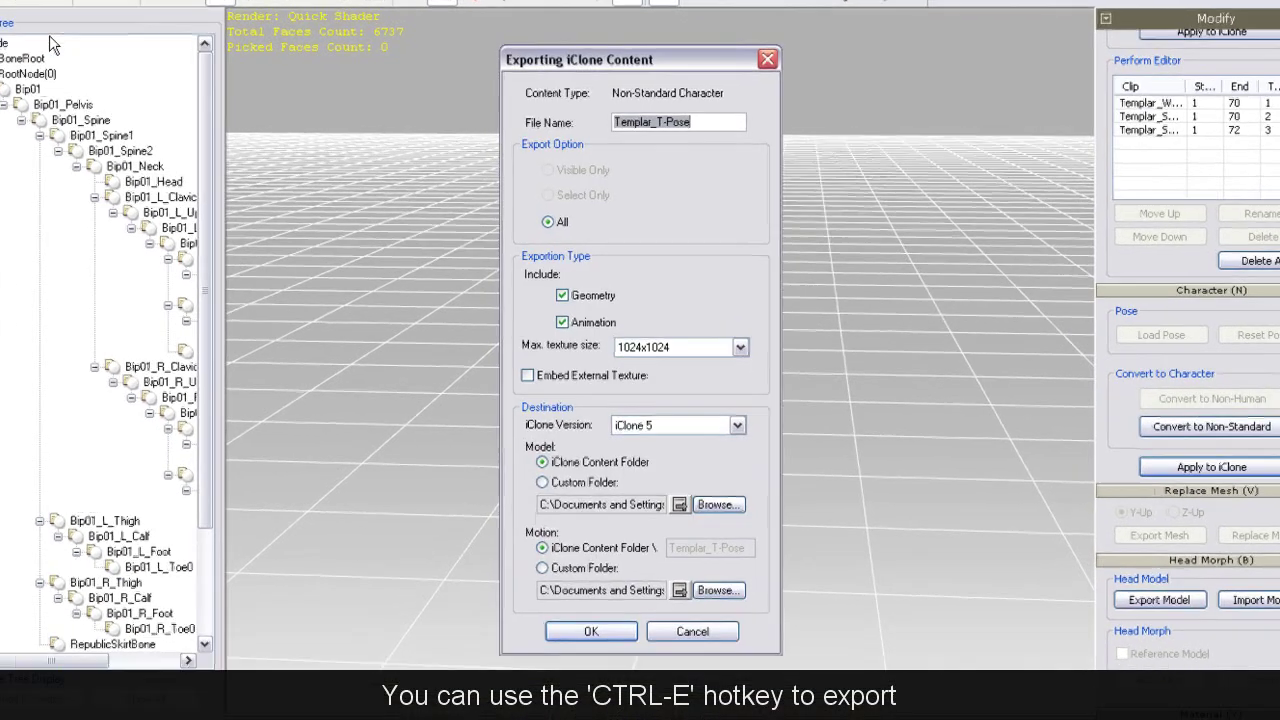
click(566, 295)
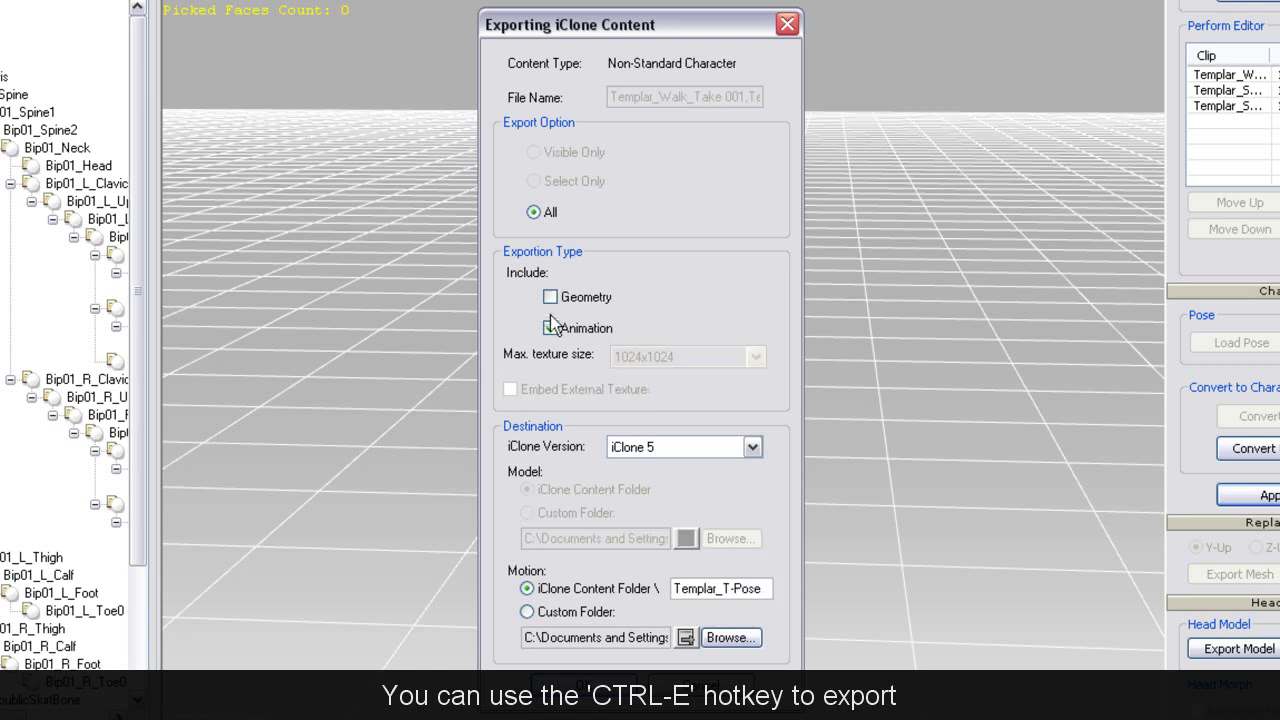
click(551, 327)
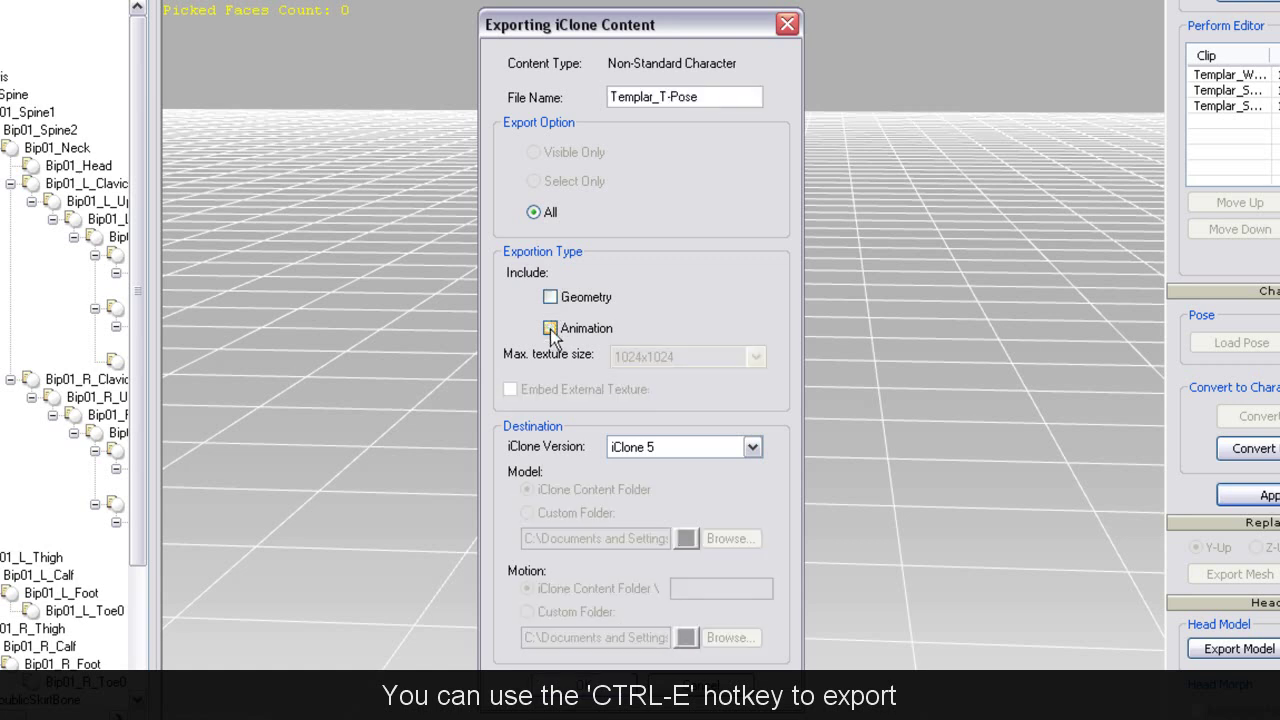
click(551, 327)
click(553, 298)
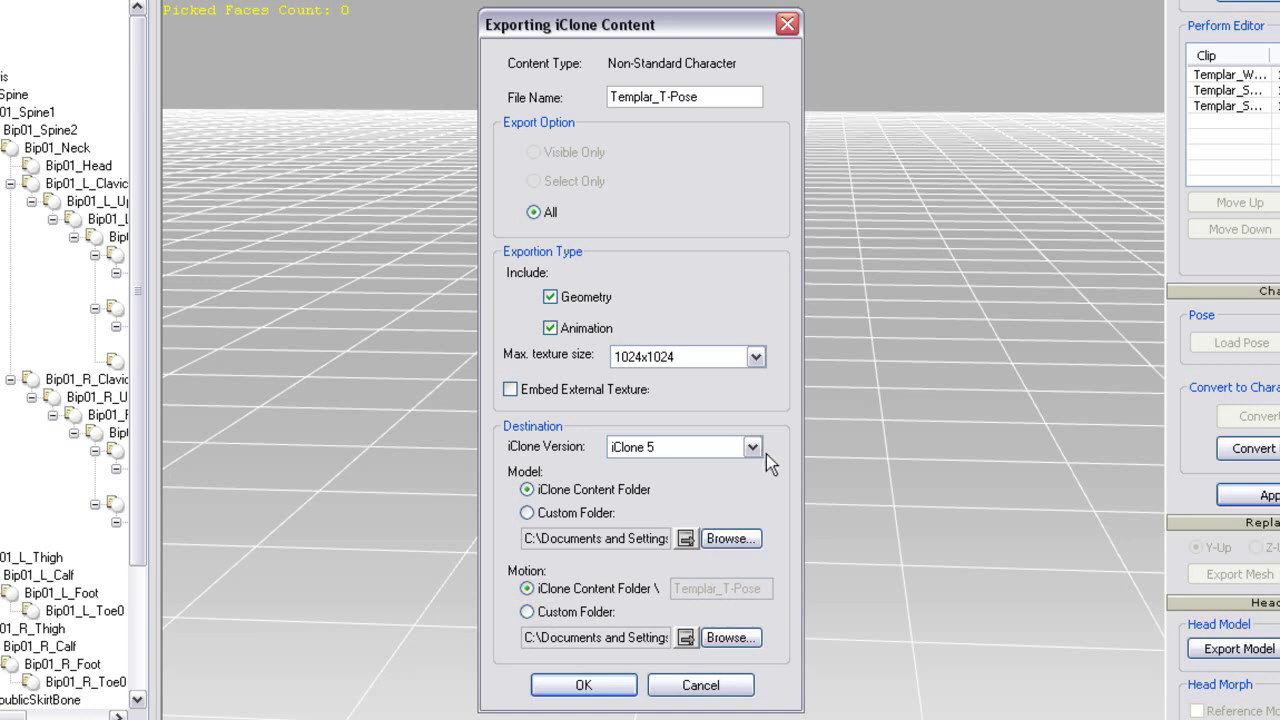
click(583, 686)
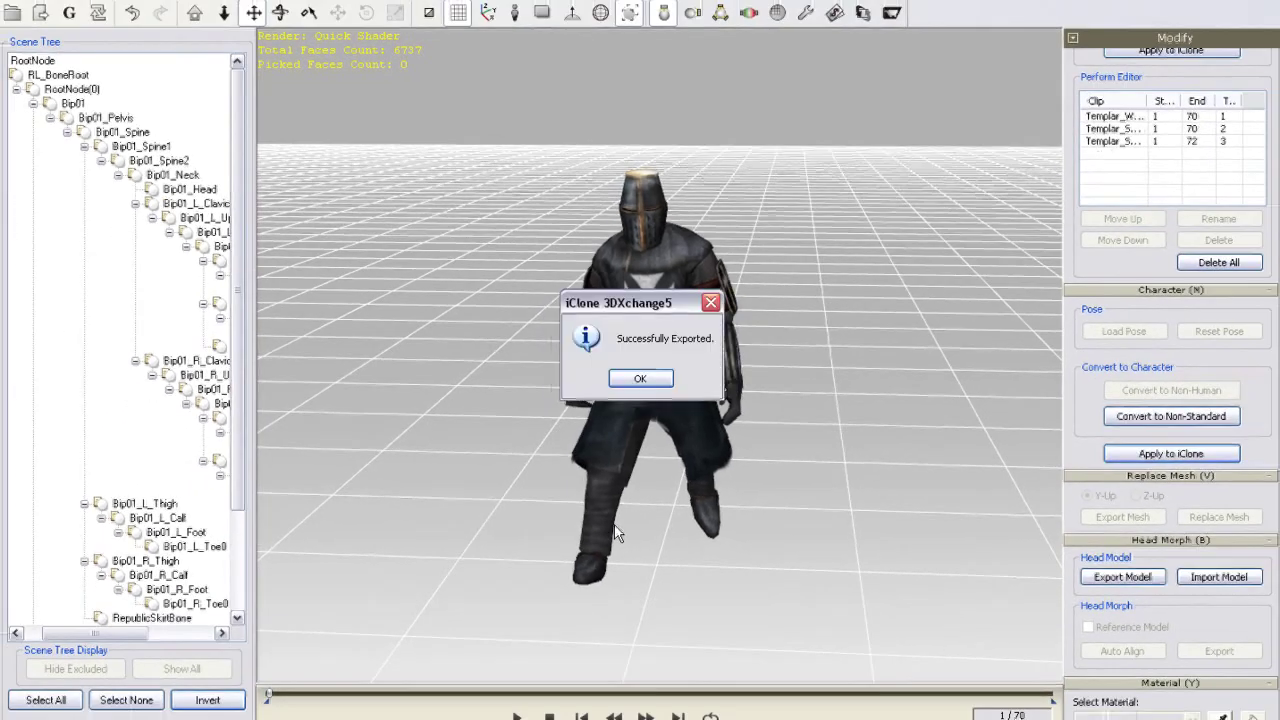
click(643, 376)
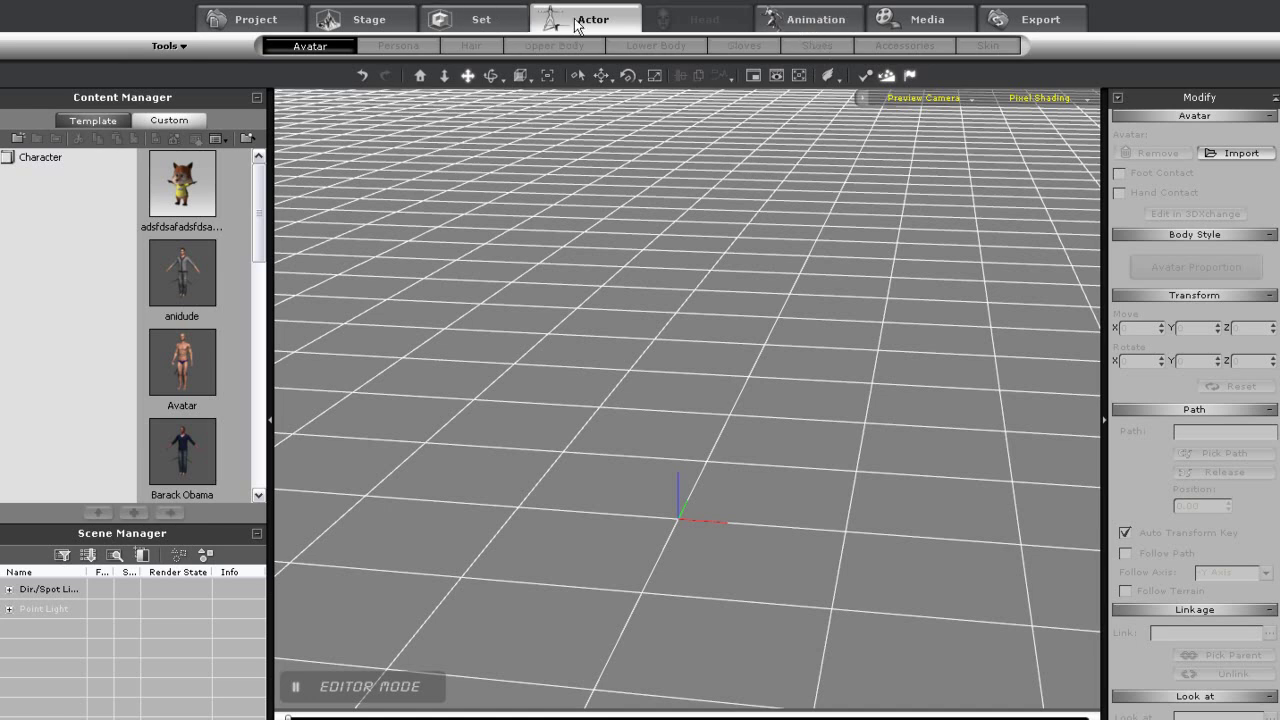
- Drag the Templar_T-Pose knight from the Actor library into the viewport
click(480, 19)
click(585, 19)
scroll(262, 203, down, 5)
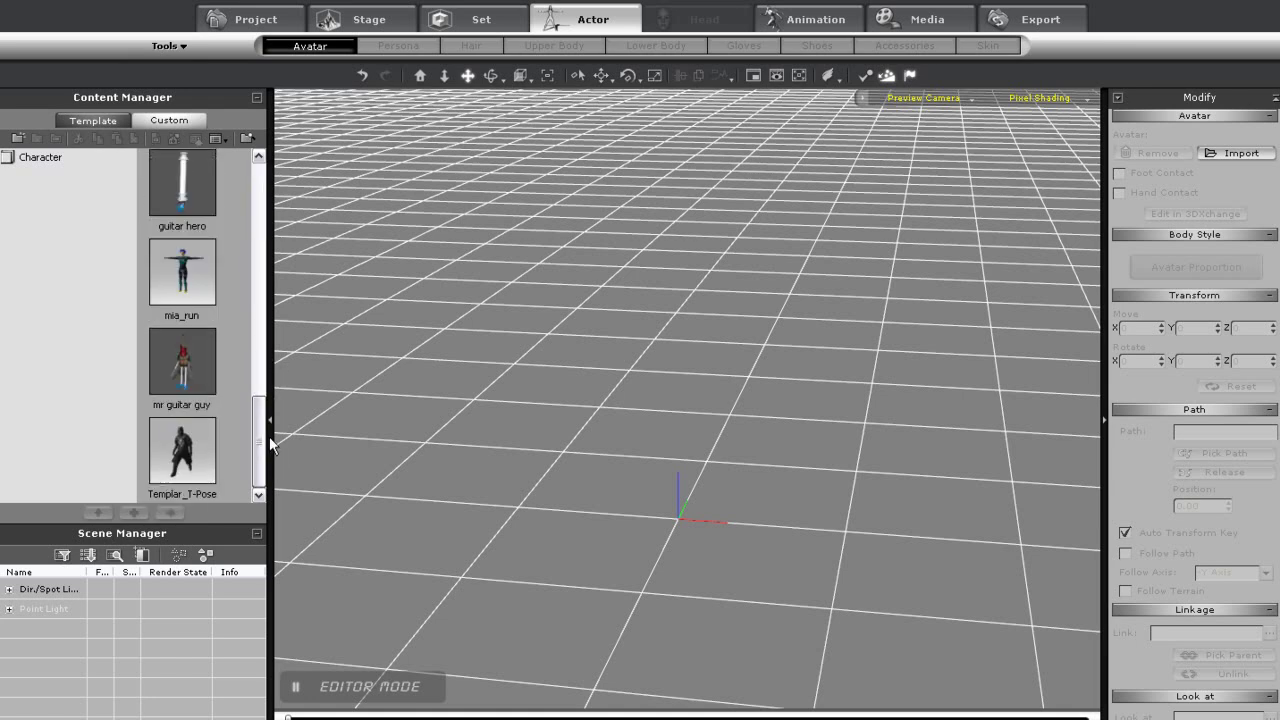
drag(190, 455, 705, 498)
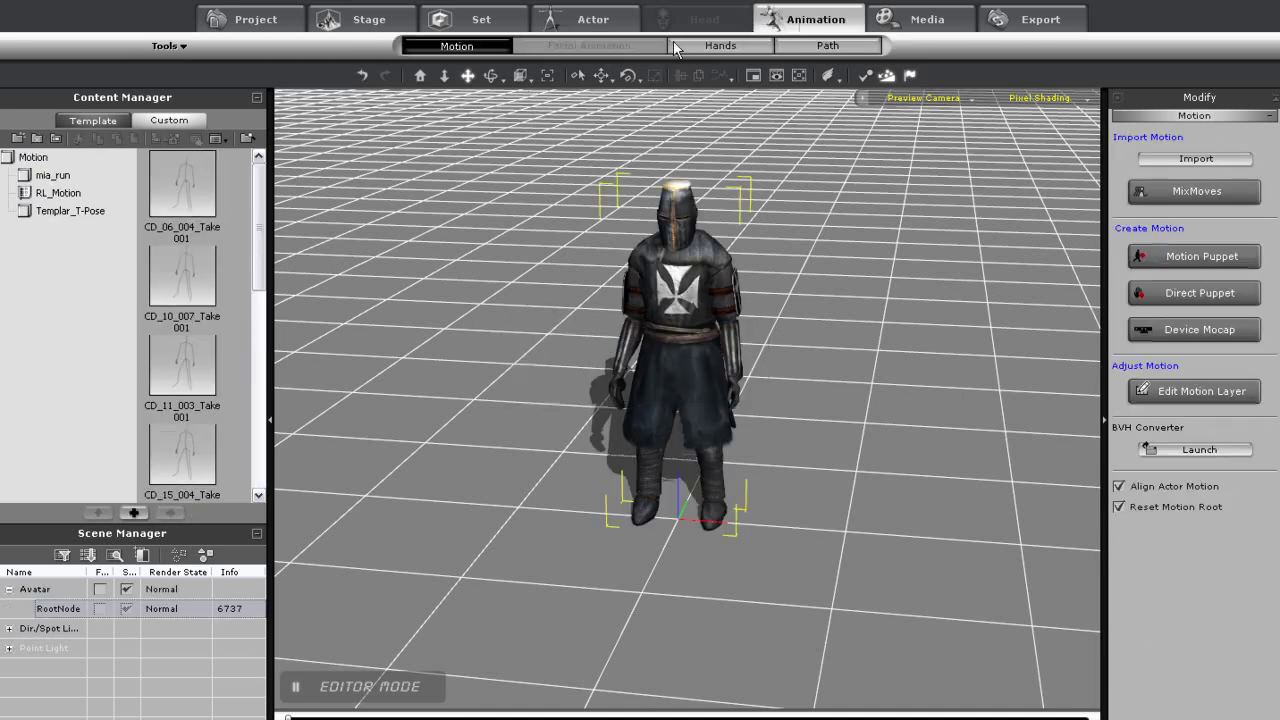
- Apply the Templar_Walk and both Templar_Sword motions to the knight, then play the sword motion
click(168, 120)
click(93, 120)
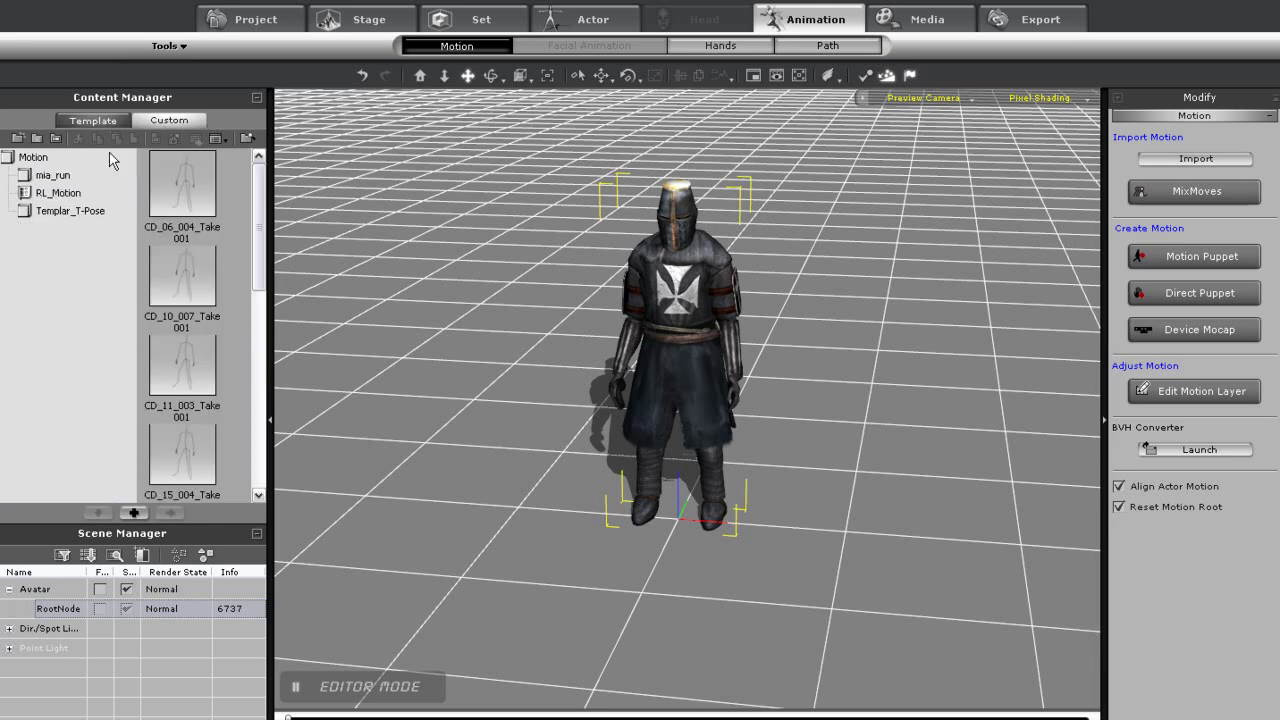
double_click(67, 210)
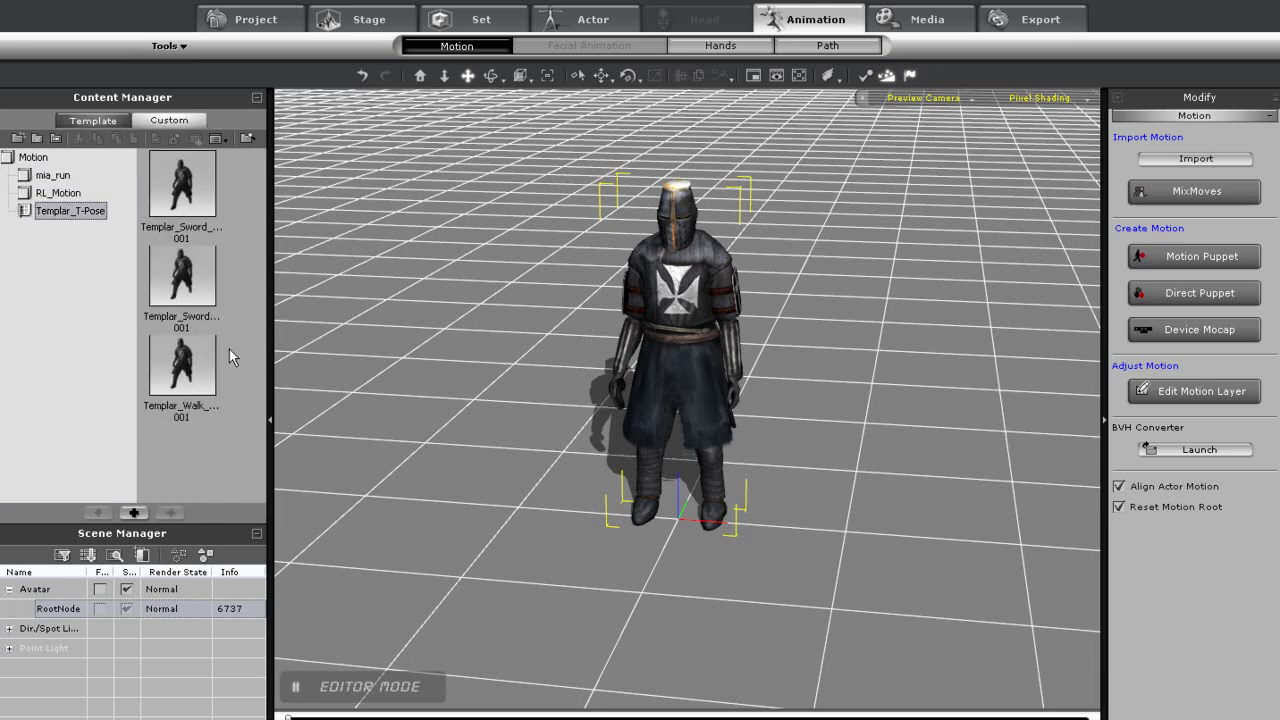
double_click(183, 370)
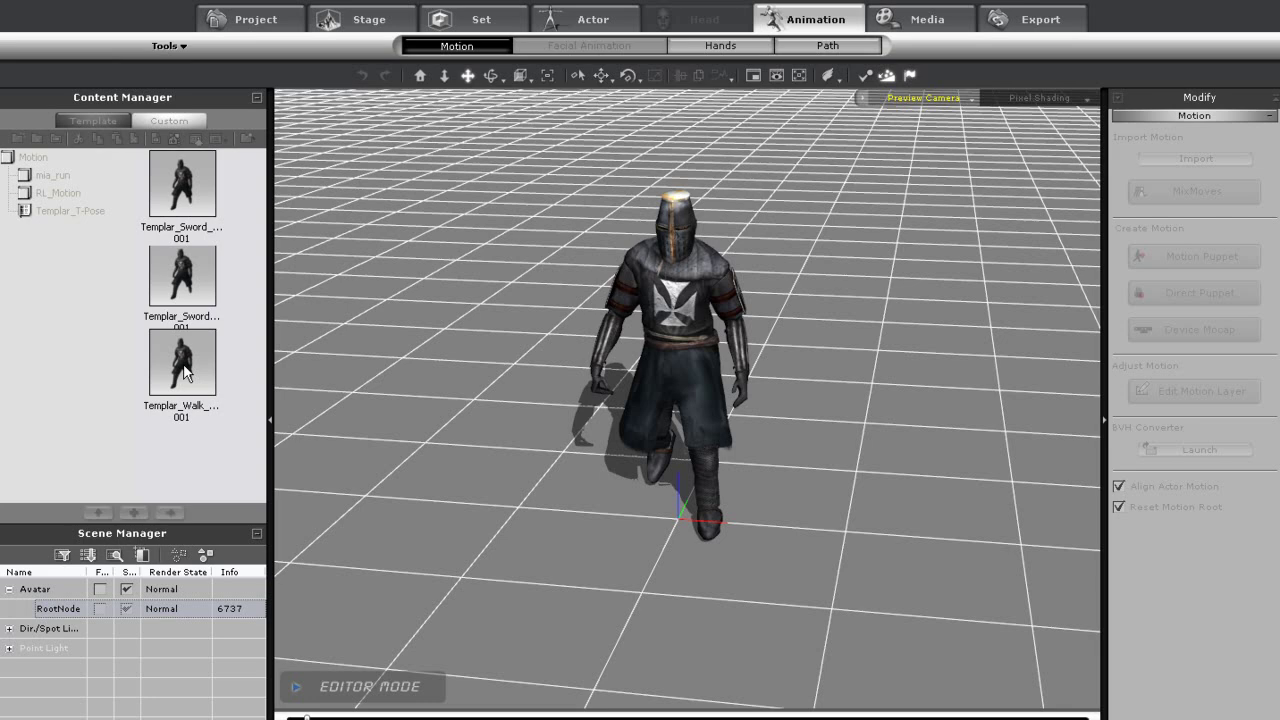
double_click(200, 272)
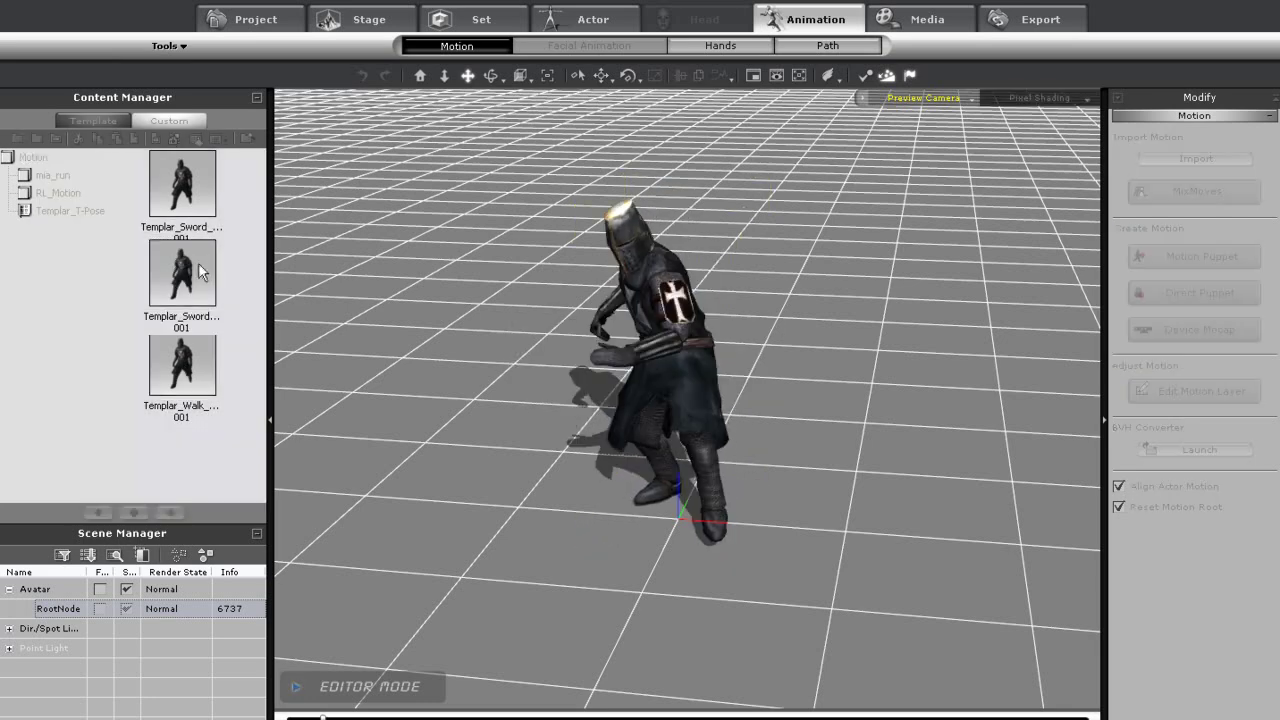
double_click(190, 190)
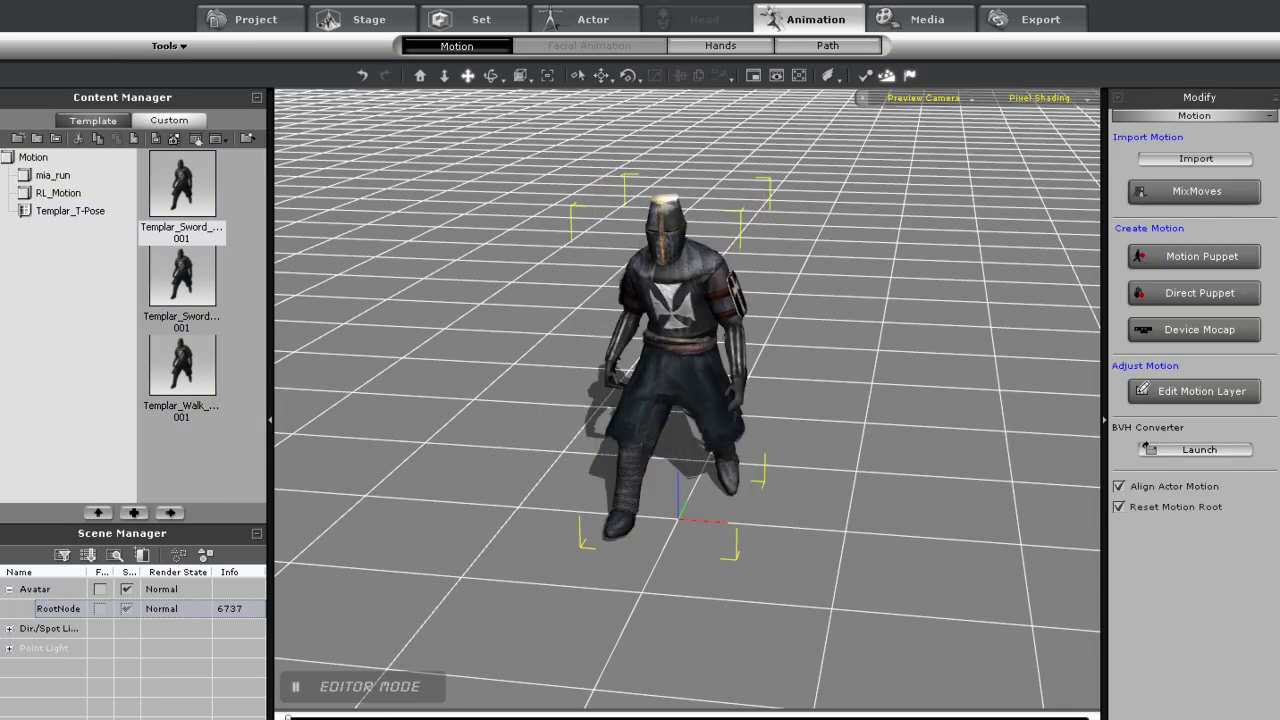
key(space)
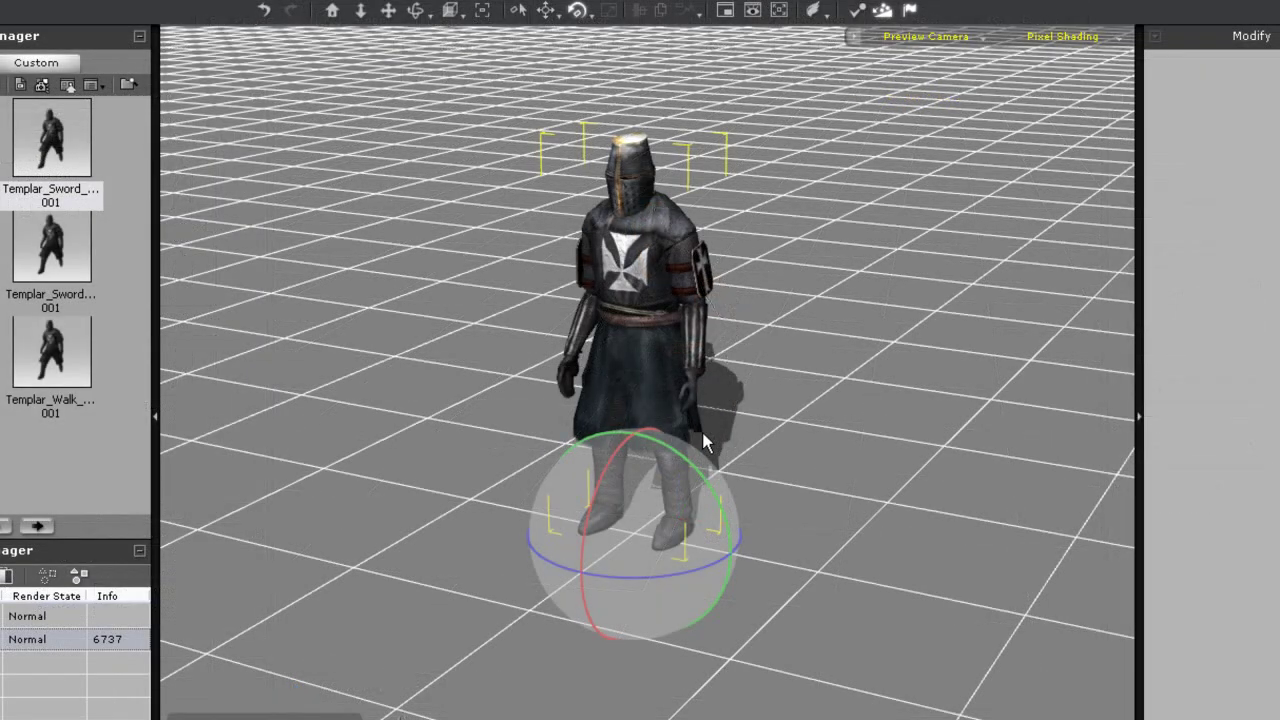
- Have the knight perform Templar_Sword_Swing_Mid_Left, then Templar_Walk_Take 001, from its Perform menu
right_click(668, 325)
mouse_move(712, 499)
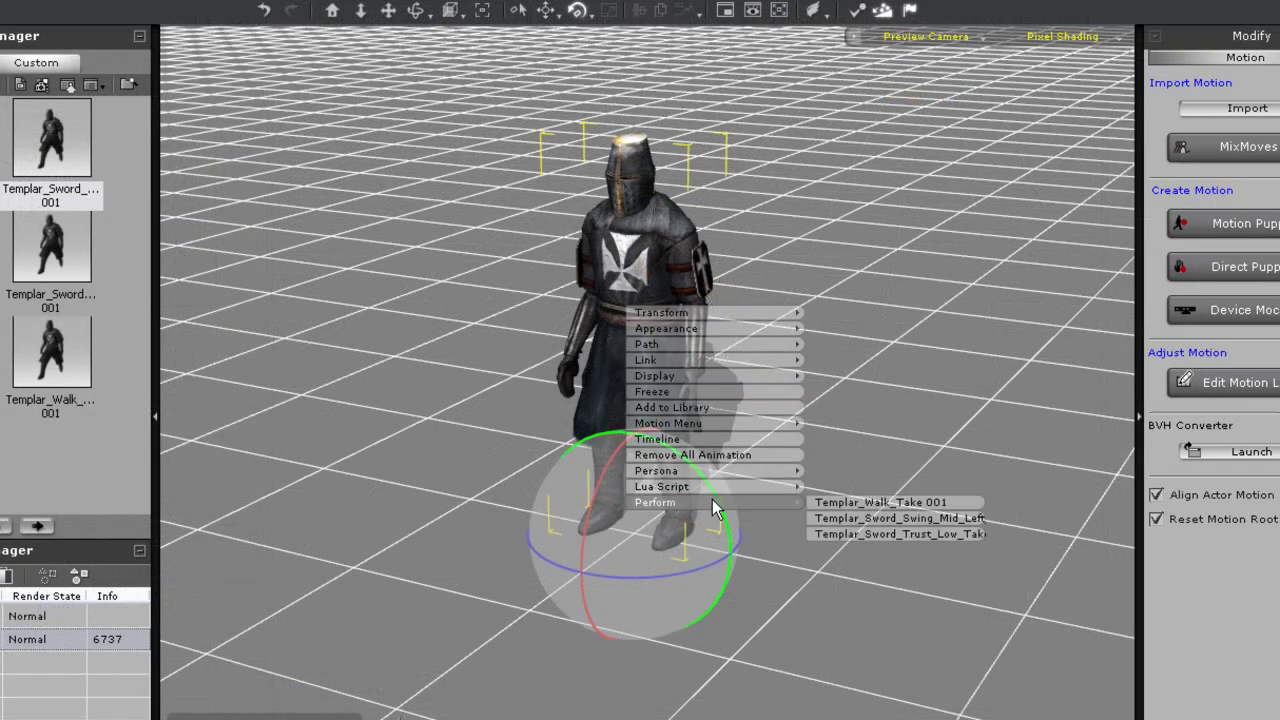
click(882, 517)
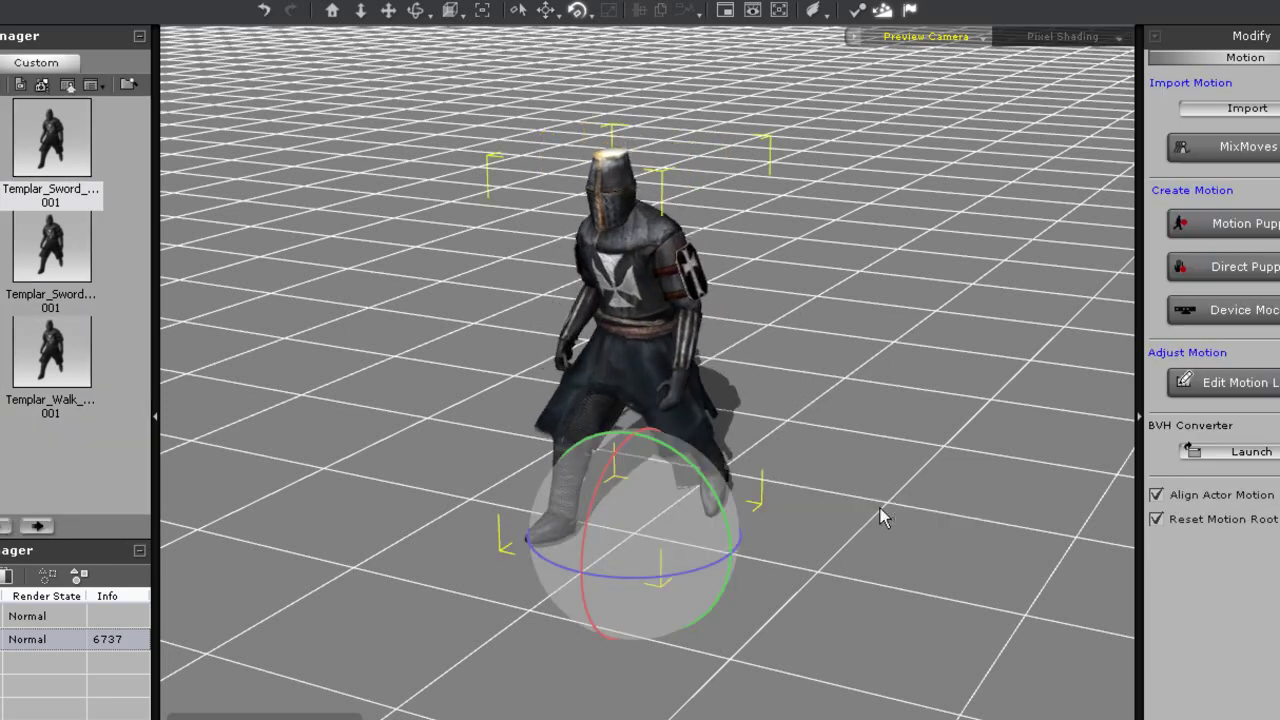
right_click(610, 327)
mouse_move(678, 521)
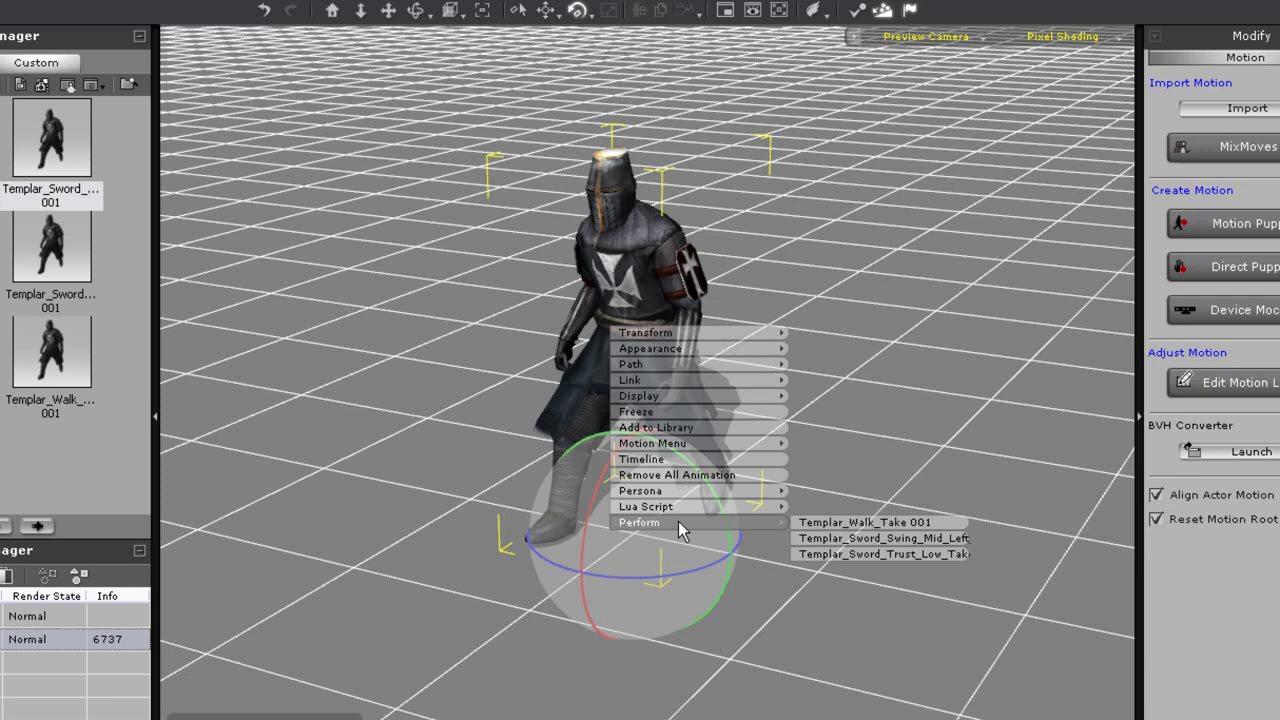
click(805, 523)
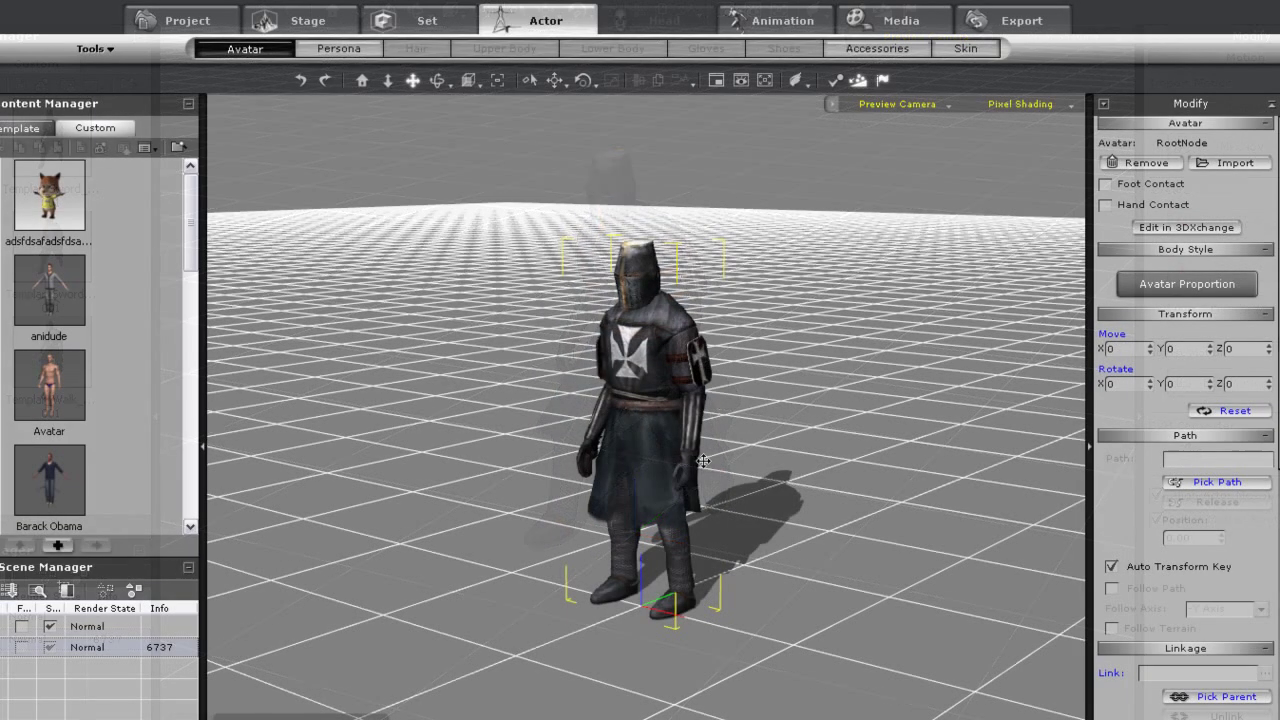
- View the TemplarArms, TemplarLegs and TemplarHelmet materials in Skin settings, then open their texture folder
click(966, 50)
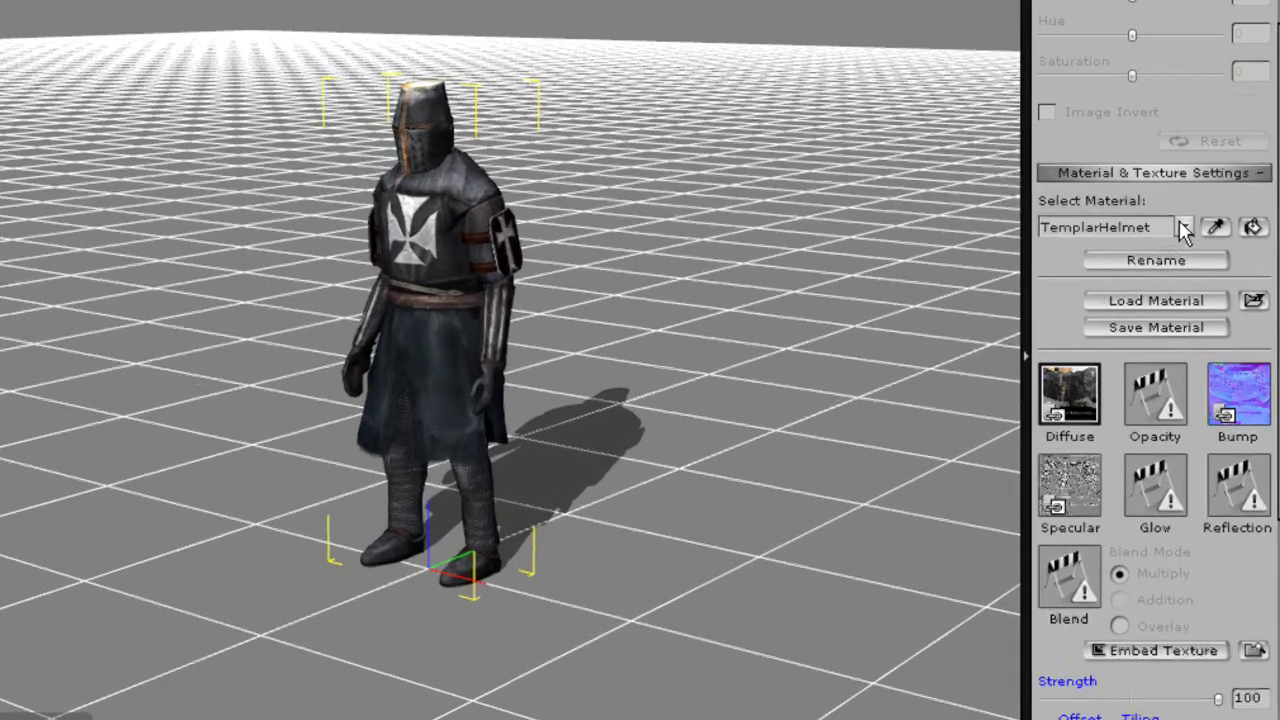
click(1208, 349)
click(1148, 218)
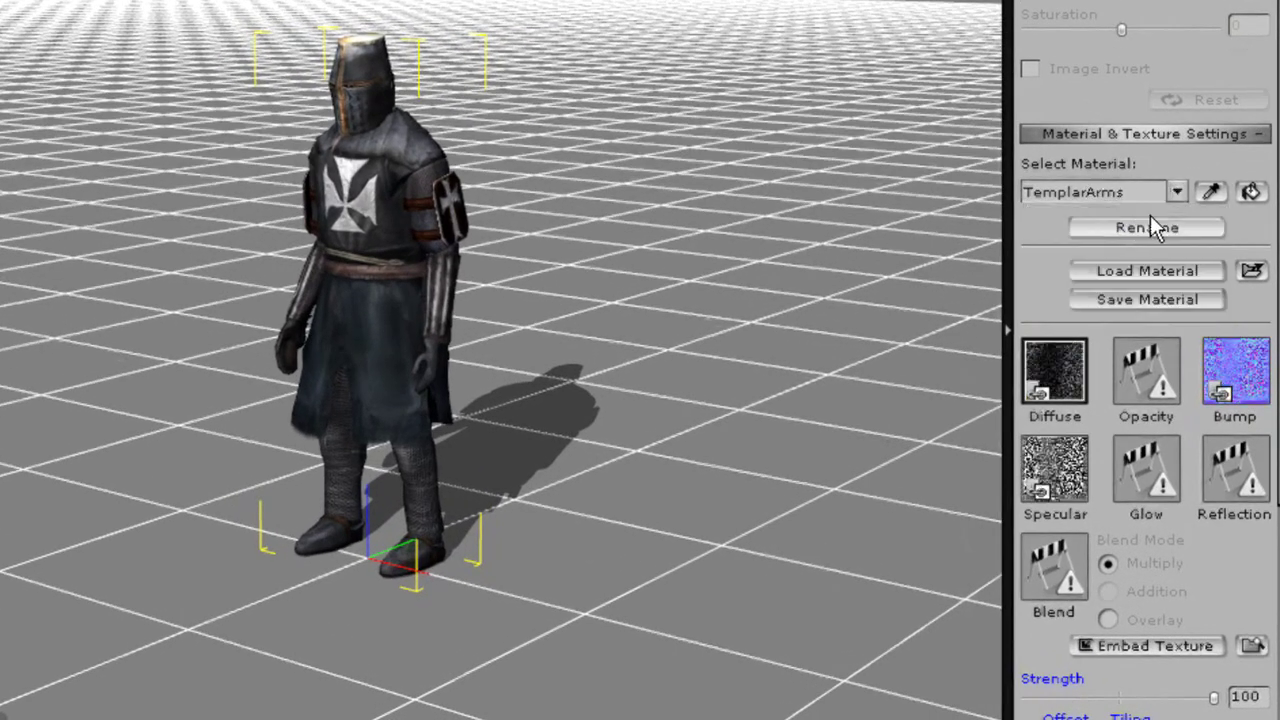
click(1179, 193)
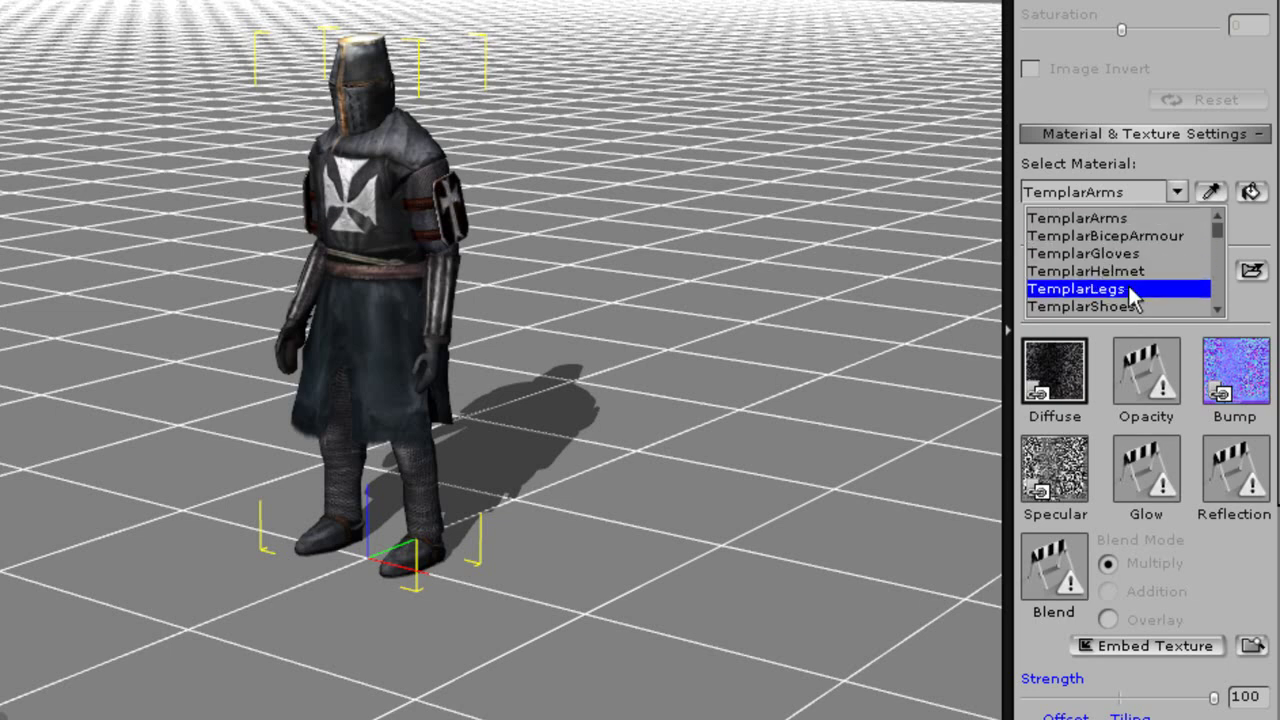
click(1132, 288)
click(1176, 193)
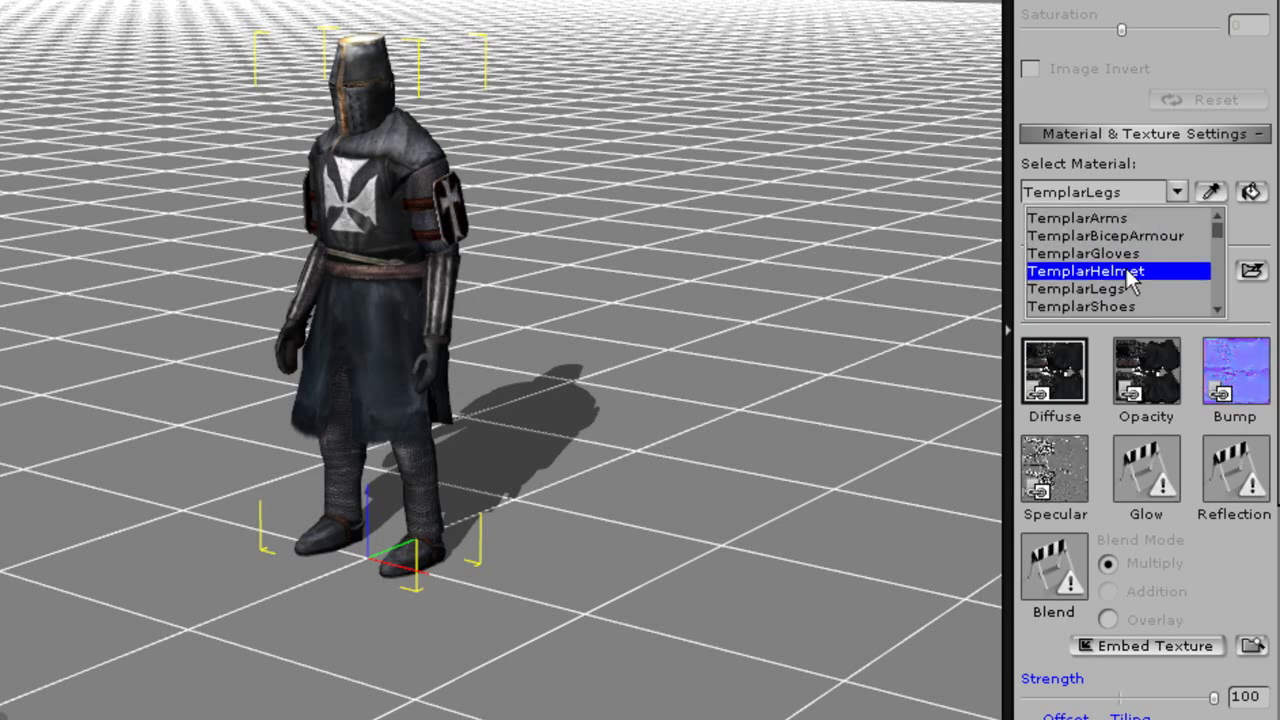
click(1105, 272)
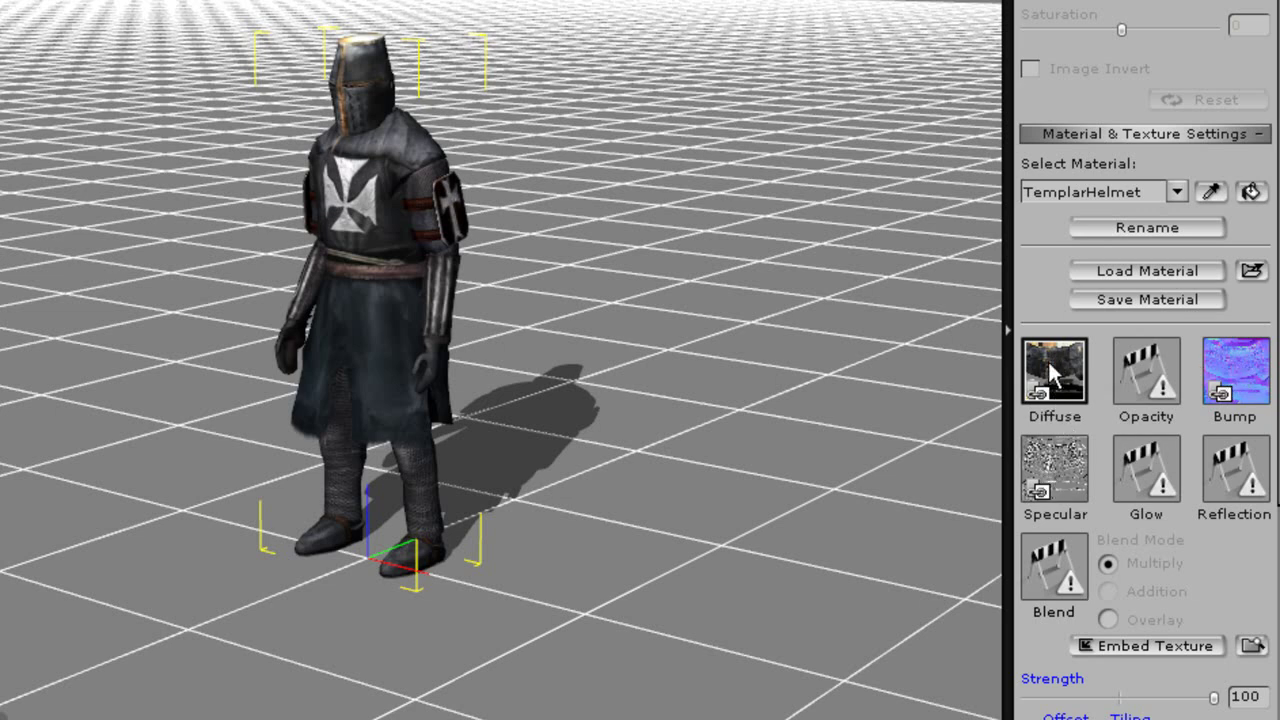
click(1251, 646)
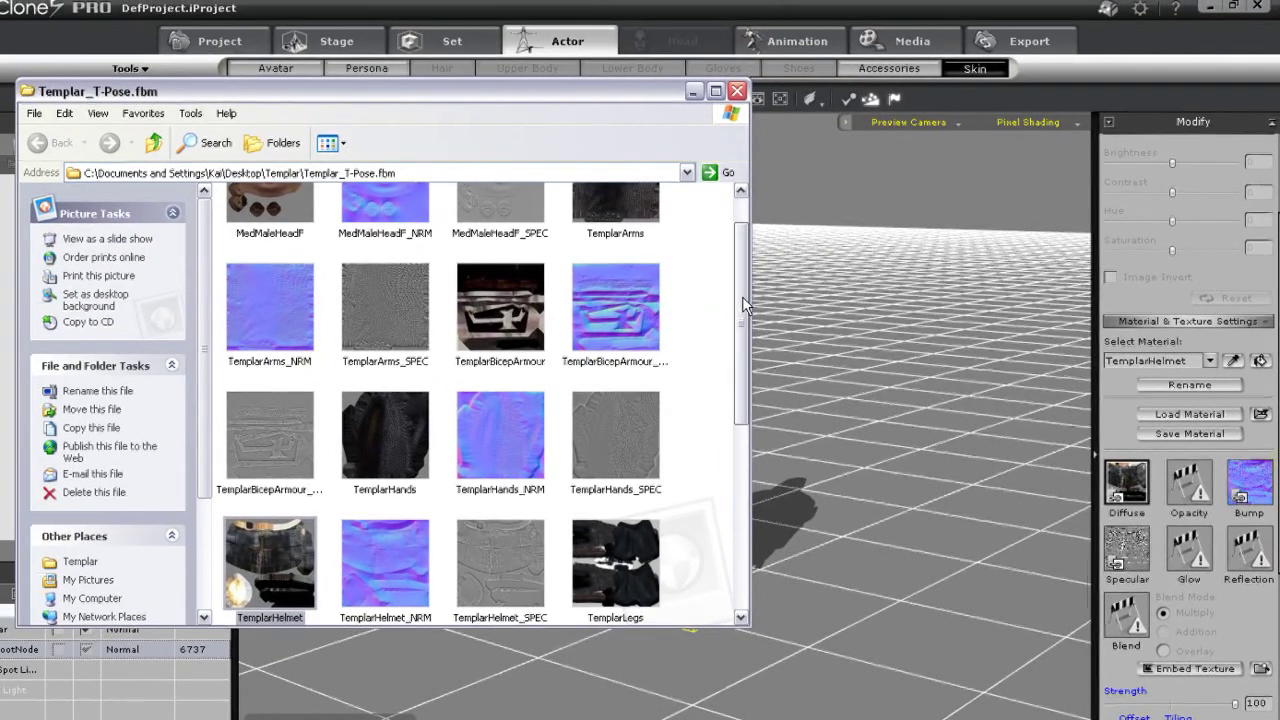
- Browse the Templar_T-Pose.fbm texture thumbnails, then close the Explorer window
scroll(745, 280, up, 3)
scroll(738, 268, down, 5)
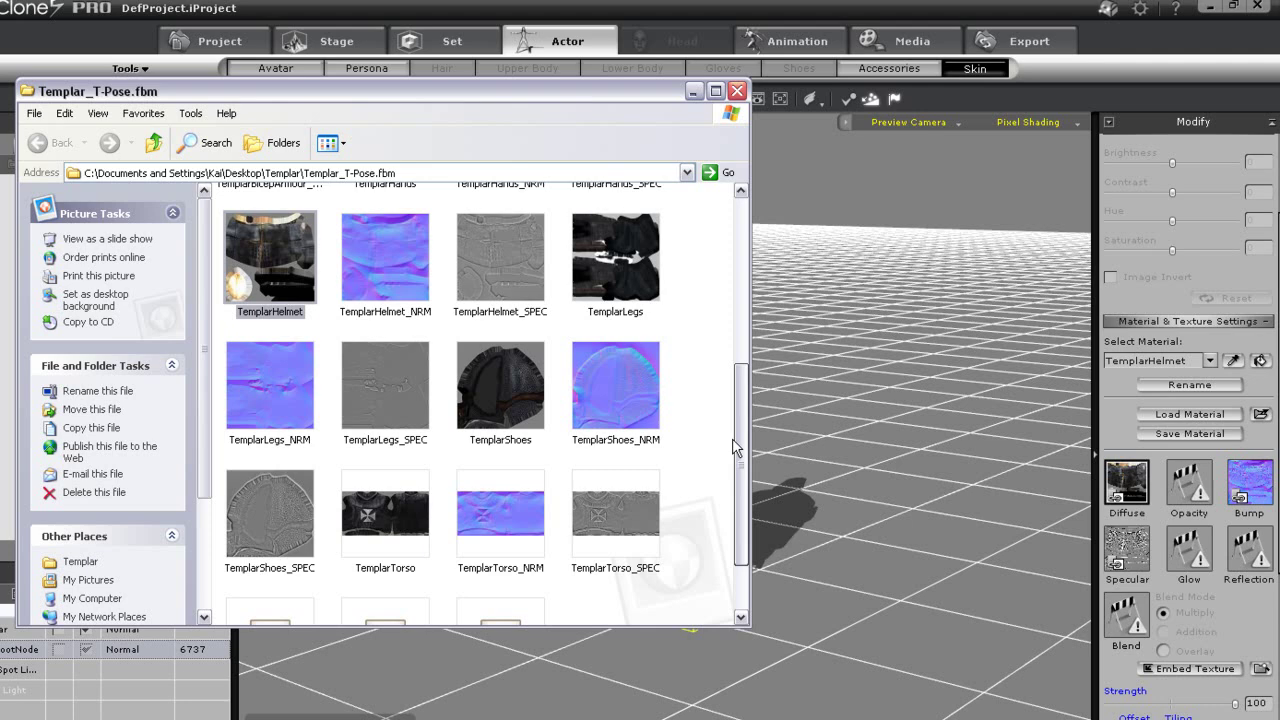
drag(745, 497, 728, 257)
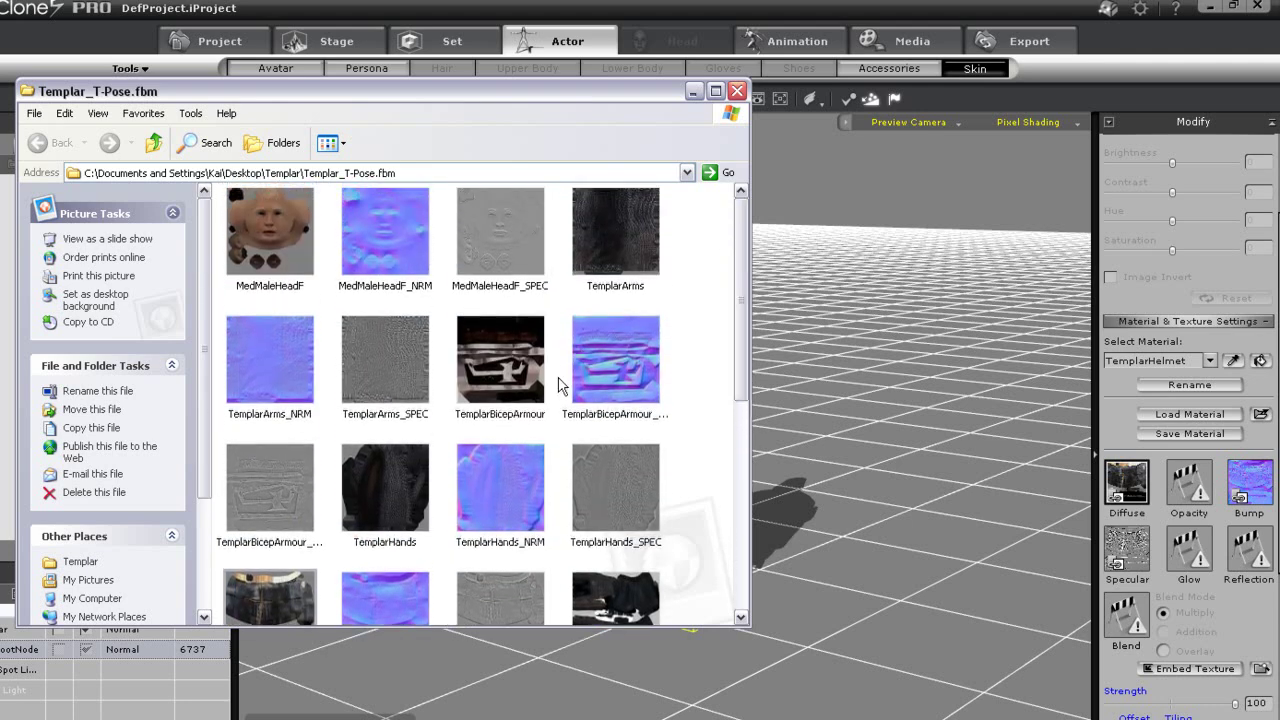
click(737, 91)
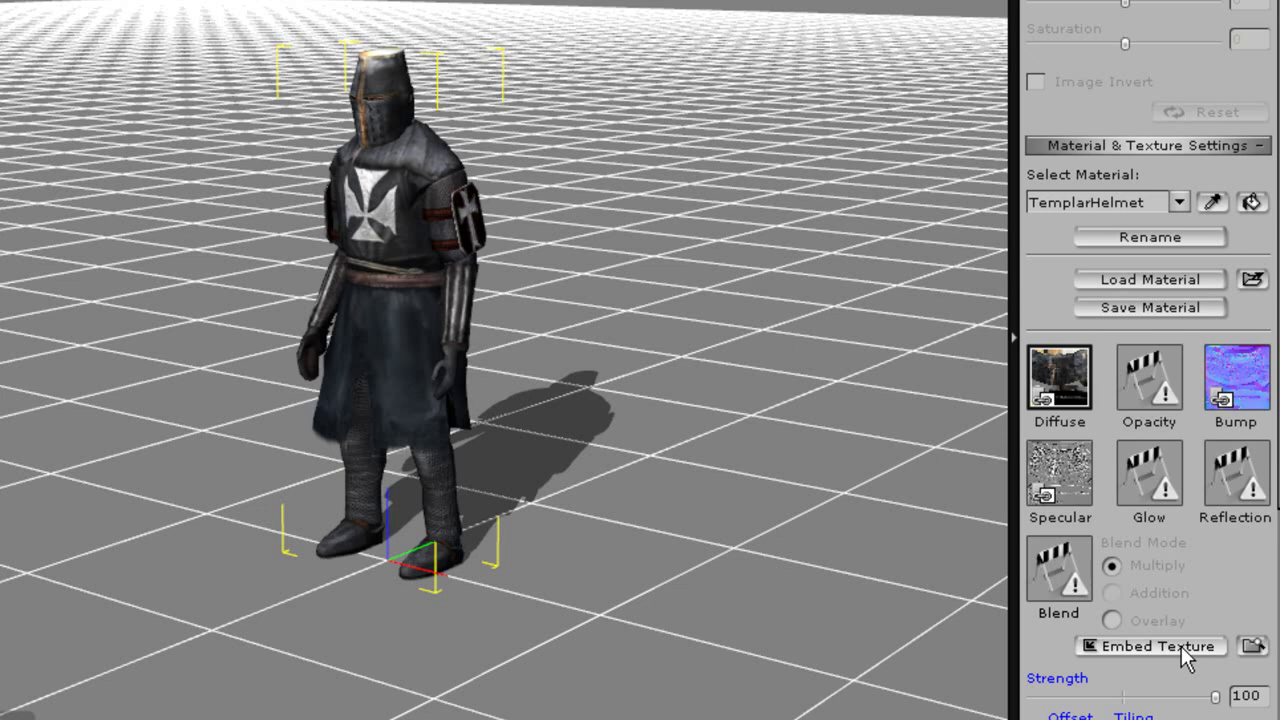
- Embed the knight's external texture files into the character with Embed Texture
click(1181, 646)
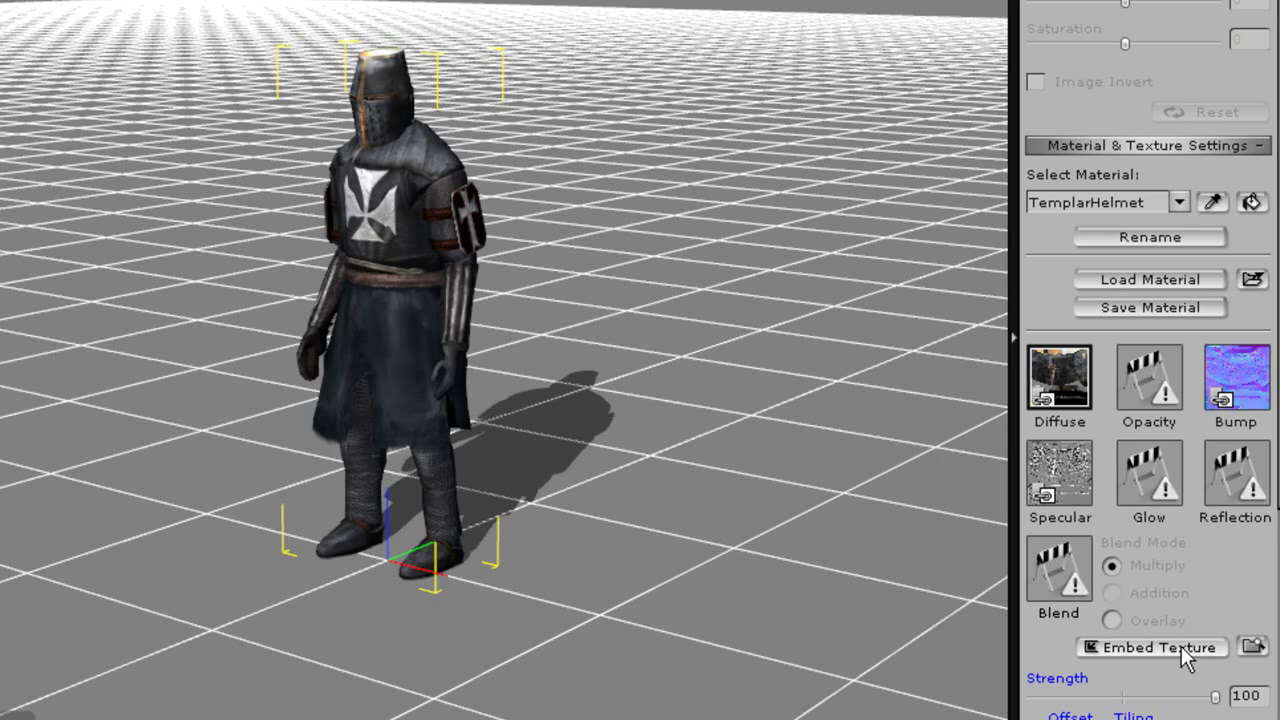